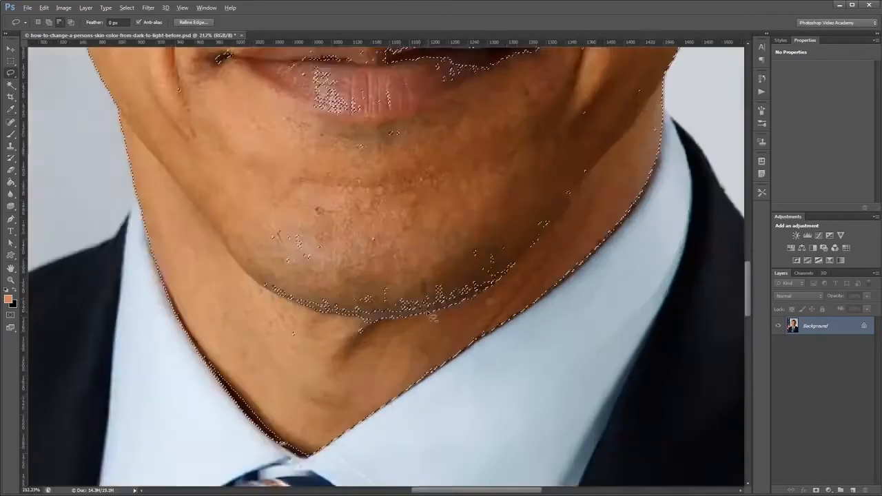
Duplicate the Background layer as Skin Mask and open Refine Edge for the skin selection.
{"action": "scroll", "coordinate": [360, 214], "scroll_direction": "up", "scroll_amount": 8}
{"action": "scroll", "coordinate": [360, 214], "scroll_direction": "down", "scroll_amount": 8}
{"action": "scroll", "coordinate": [402, 191], "scroll_direction": "up", "scroll_amount": 10}
{"action": "scroll", "coordinate": [382, 320], "scroll_direction": "down", "scroll_amount": 10}
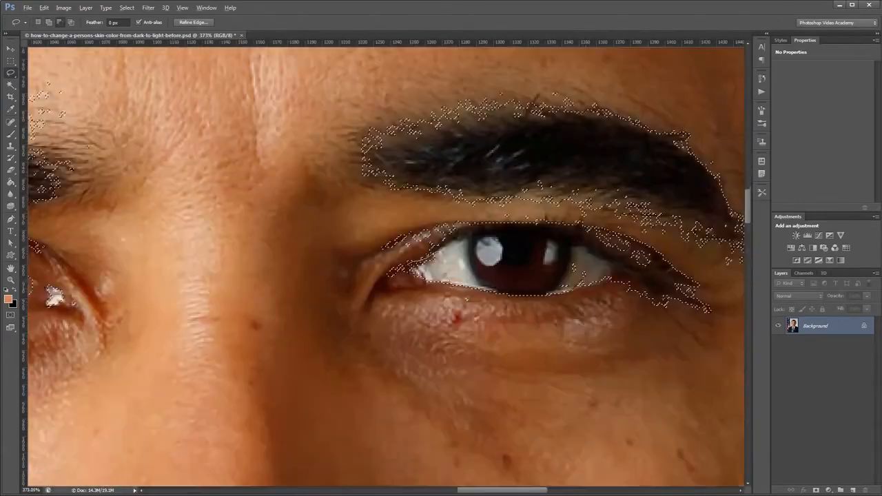
{"action": "right_click", "coordinate": [793, 325]}
{"action": "right_click", "coordinate": [401, 211]}
{"action": "left_click", "coordinate": [432, 247]}
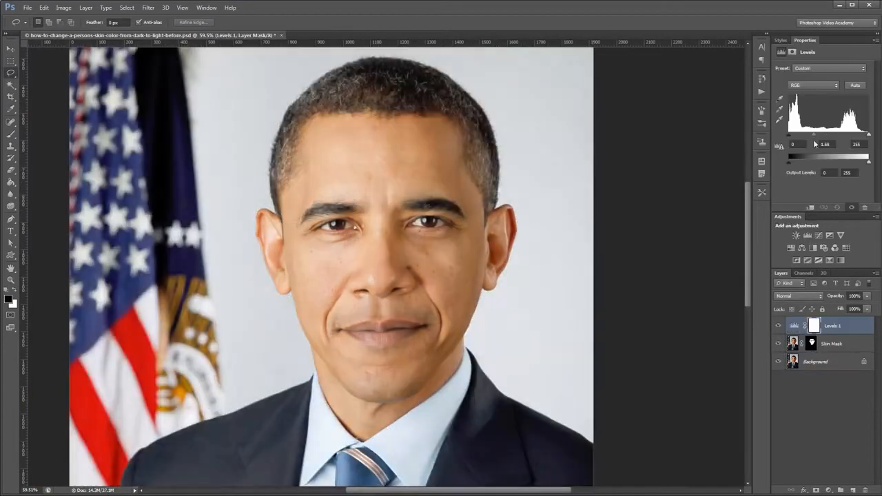
Clip the Levels and Curves adjustment layers to the Skin Mask layer.
{"action": "key", "text": "ctrl+0"}
{"action": "right_click", "coordinate": [852, 325]}
{"action": "left_click", "coordinate": [758, 293]}
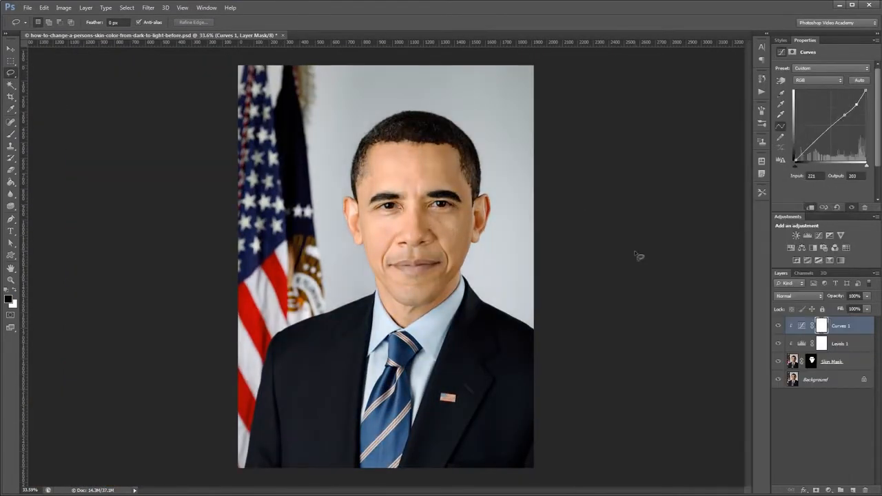
Add Hue/Saturation and Black & White adjustments above Curves 1, adjust their sliders and clip them to the Skin Mask layer.
{"action": "left_click", "coordinate": [791, 247]}
{"action": "left_click", "coordinate": [813, 247]}
{"action": "left_click_drag", "start_coordinate": [822, 103], "coordinate": [823, 103]}
{"action": "left_click_drag", "start_coordinate": [825, 121], "coordinate": [854, 122]}
{"action": "right_click", "coordinate": [849, 326]}
{"action": "left_click", "coordinate": [758, 293]}
Change the Black & White adjustment layer's blend mode and lower its opacity.
{"action": "left_click", "coordinate": [803, 296]}
{"action": "left_click", "coordinate": [793, 490]}
{"action": "left_click_drag", "start_coordinate": [867, 296], "coordinate": [836, 309]}
{"action": "left_click", "coordinate": [720, 300]}
Add a Color Balance adjustment, shift its color sliders and clip it to the Skin Mask layer.
{"action": "left_click", "coordinate": [802, 247]}
{"action": "left_click_drag", "start_coordinate": [809, 89], "coordinate": [807, 106]}
{"action": "right_click", "coordinate": [851, 326]}
{"action": "left_click", "coordinate": [758, 293]}
{"action": "mouse_move", "coordinate": [778, 416]}
{"action": "left_mouse_down"}
{"action": "mouse_move", "coordinate": [778, 356]}
{"action": "mouse_move", "coordinate": [779, 415]}
{"action": "left_mouse_up"}
Create a group named Skin and move the Skin Mask layer and its clipped adjustments into it.
{"action": "left_click", "coordinate": [841, 490]}
{"action": "double_click", "coordinate": [812, 322]}
{"action": "type", "text": "Skin"}
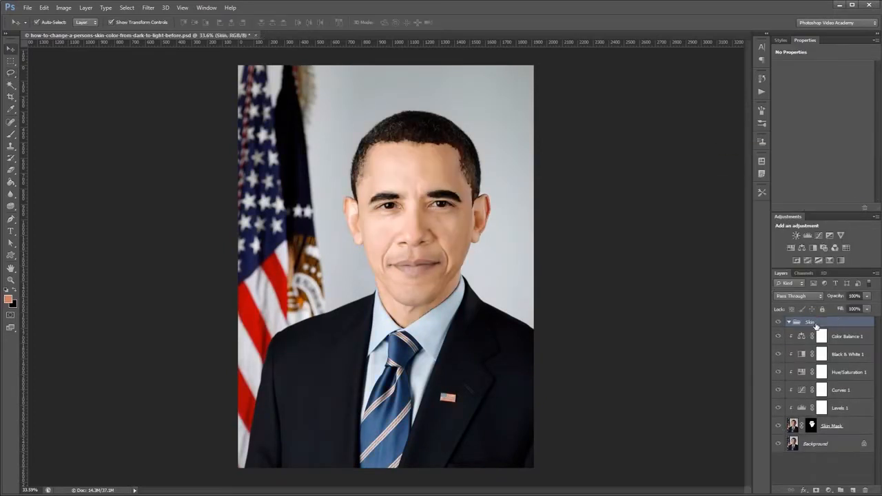
{"action": "left_click", "coordinate": [848, 336]}
{"action": "left_click", "coordinate": [832, 425], "text": "shift"}
{"action": "left_click_drag", "start_coordinate": [832, 426], "coordinate": [811, 322]}
Add a Hue/Saturation adjustment above the Skin group, invert its mask and paint white over the lips.
{"action": "left_click", "coordinate": [791, 249]}
{"action": "key", "text": "ctrl+i"}
{"action": "key", "text": "b"}
{"action": "scroll", "coordinate": [413, 266], "scroll_direction": "up", "scroll_amount": 6}
{"action": "key", "text": "x"}
{"action": "left_click_drag", "start_coordinate": [437, 255], "coordinate": [491, 255]}
{"action": "scroll", "coordinate": [524, 262], "scroll_direction": "down", "scroll_amount": 5}
Add a brightening Curves adjustment, invert its mask and paint both irises back in with a smaller brush.
{"action": "left_click", "coordinate": [818, 236]}
{"action": "left_click_drag", "start_coordinate": [830, 127], "coordinate": [833, 111]}
{"action": "key", "text": "ctrl+i"}
{"action": "key", "text": "bracketleft"}
{"action": "key", "text": "bracketleft"}
{"action": "key", "text": "bracketleft"}
{"action": "left_click_drag", "start_coordinate": [475, 250], "coordinate": [486, 261]}
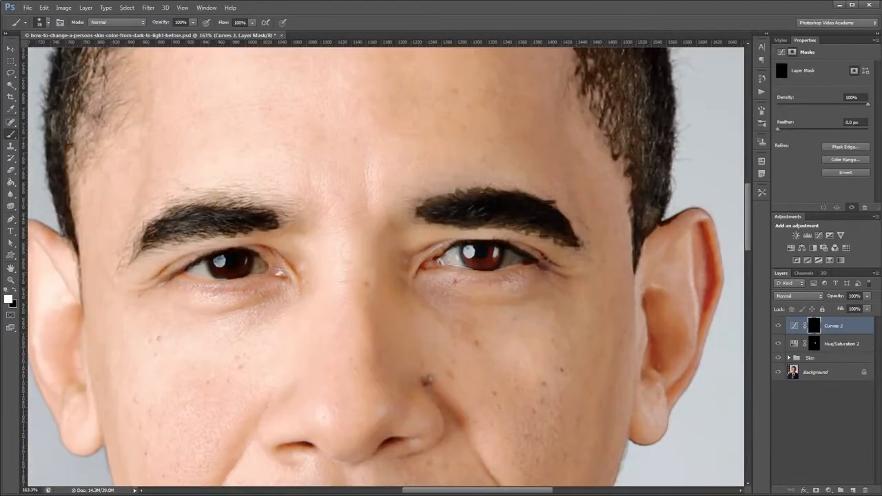
{"action": "left_click_drag", "start_coordinate": [224, 258], "coordinate": [238, 267]}
Add a Hue/Saturation adjustment with Hue -160 and Saturation -71, replacing its mask with a copy of the Curves 2 eye mask.
{"action": "left_click", "coordinate": [791, 248]}
{"action": "left_click_drag", "start_coordinate": [823, 102], "coordinate": [782, 102]}
{"action": "left_click_drag", "start_coordinate": [823, 121], "coordinate": [792, 121]}
{"action": "scroll", "coordinate": [509, 229], "scroll_direction": "down", "scroll_amount": 6}
{"action": "left_click_drag", "start_coordinate": [817, 344], "coordinate": [815, 326]}
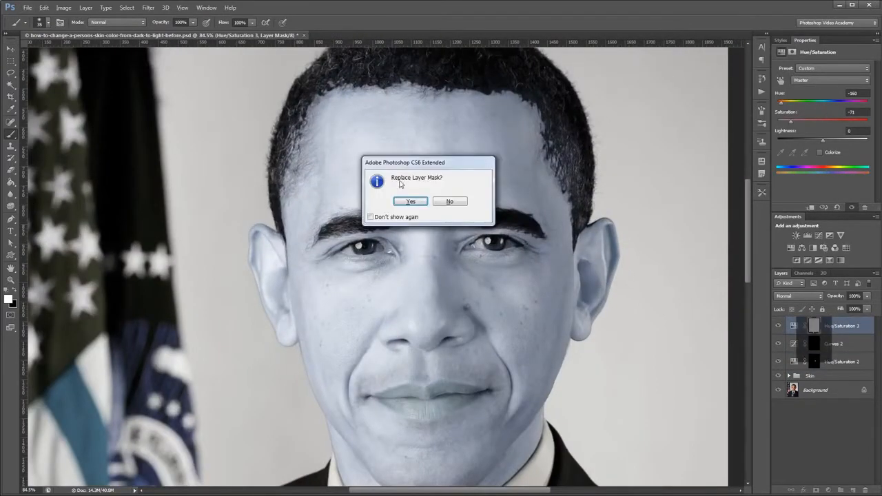
{"action": "left_click", "coordinate": [409, 202]}
Paint white over both eyebrows on the Skin Mask layer's mask inside the Skin group.
{"action": "left_click", "coordinate": [811, 375]}
{"action": "left_click", "coordinate": [789, 376]}
{"action": "left_click", "coordinate": [819, 476]}
{"action": "scroll", "coordinate": [433, 232], "scroll_direction": "up", "scroll_amount": 7}
{"action": "left_click_drag", "start_coordinate": [193, 247], "coordinate": [303, 225]}
{"action": "left_click_drag", "start_coordinate": [586, 241], "coordinate": [459, 213]}
{"action": "scroll", "coordinate": [585, 254], "scroll_direction": "up", "scroll_amount": 3}
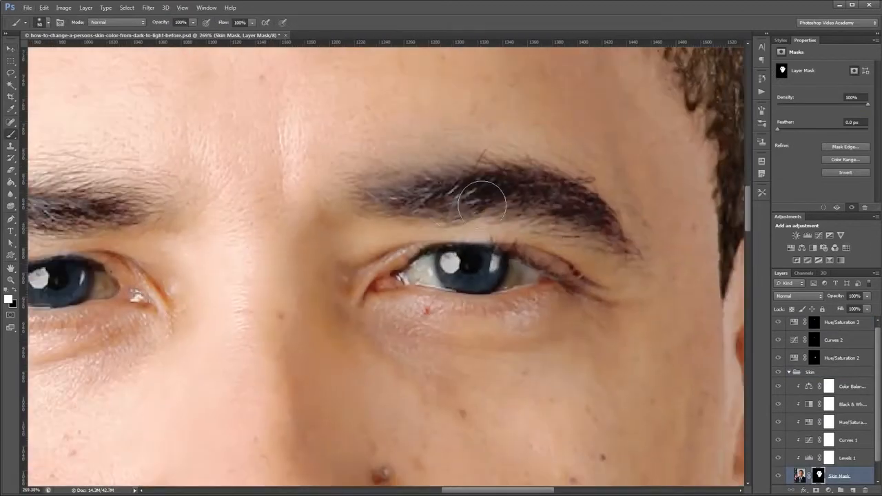
{"action": "scroll", "coordinate": [453, 262], "scroll_direction": "down", "scroll_amount": 7}
Collapse the Skin group and make a Color Range selection on the Background layer from several samples.
{"action": "left_click", "coordinate": [790, 372]}
{"action": "left_click", "coordinate": [831, 390]}
{"action": "left_click", "coordinate": [127, 7]}
{"action": "left_click", "coordinate": [146, 96]}
{"action": "left_click", "coordinate": [718, 211]}
{"action": "left_click", "coordinate": [515, 247]}
{"action": "left_click", "coordinate": [515, 247]}
{"action": "left_click", "coordinate": [717, 153]}
Adjust the selection around the top of the head with the Lasso and add a Curves adjustment.
{"action": "key", "text": "l"}
{"action": "scroll", "coordinate": [388, 99], "scroll_direction": "down", "scroll_amount": 4}
{"action": "mouse_move", "coordinate": [388, 98]}
{"action": "left_mouse_down"}
{"action": "mouse_move", "coordinate": [561, 490]}
{"action": "mouse_move", "coordinate": [376, 76]}
{"action": "left_mouse_up"}
{"action": "left_click", "coordinate": [819, 236]}
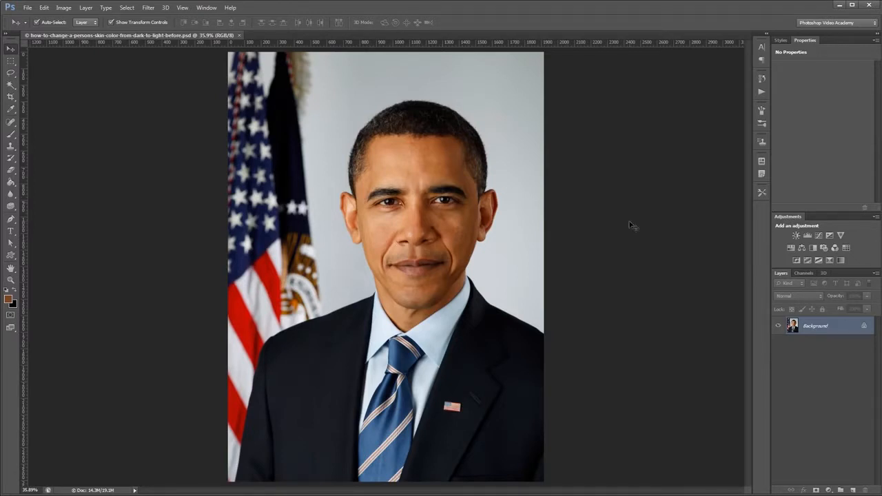
Start a Color Range selection by sampling the forehead skin, and activate the Add to Sample eyedropper.
{"action": "left_click", "coordinate": [125, 9]}
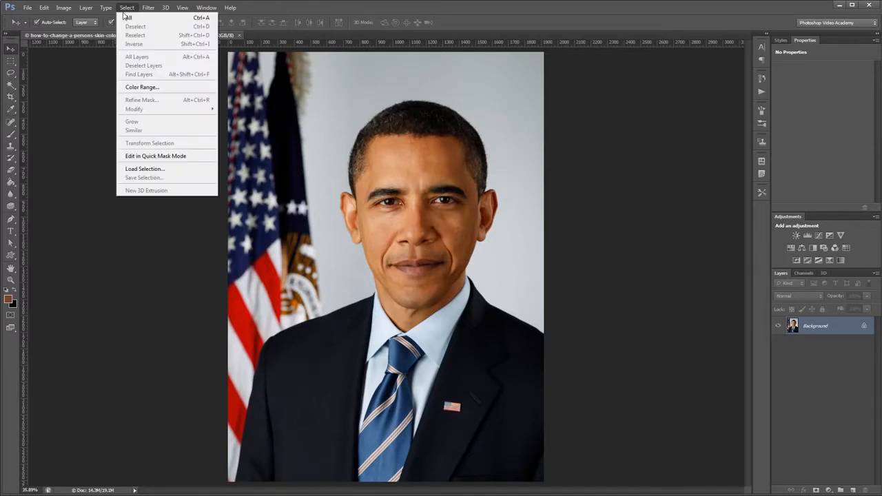
{"action": "left_click", "coordinate": [147, 87]}
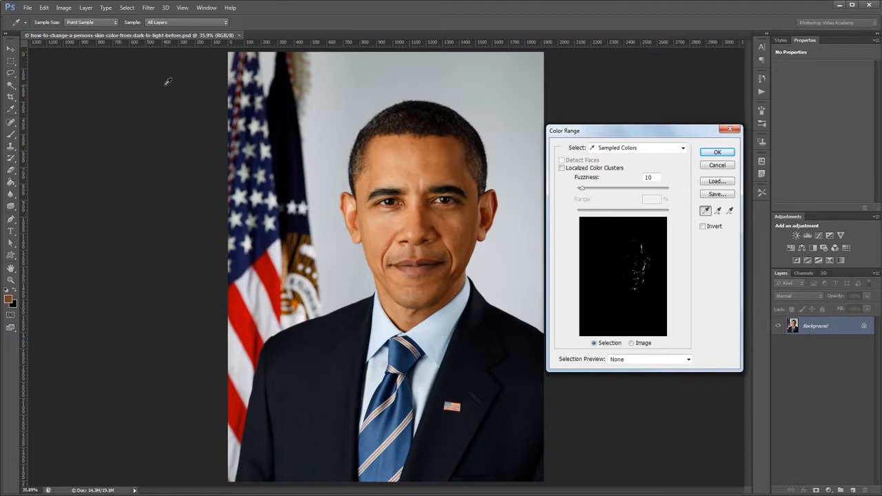
{"action": "left_click", "coordinate": [417, 161]}
{"action": "left_click", "coordinate": [718, 212]}
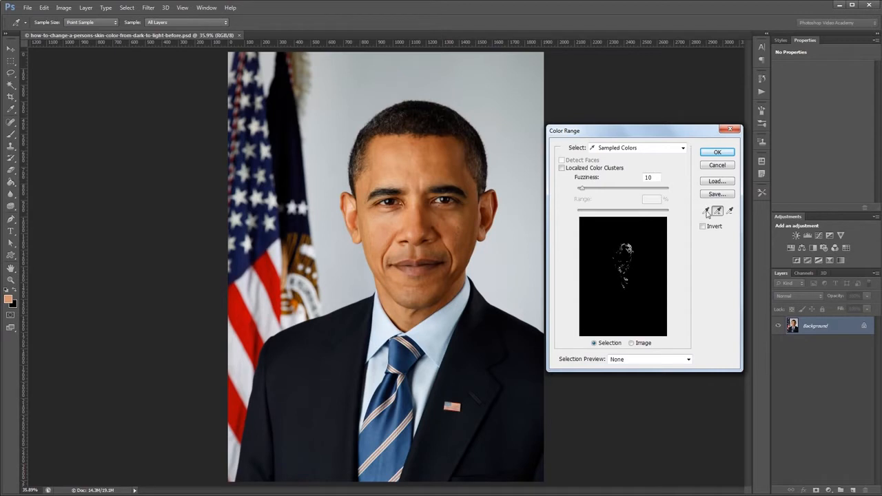
Add lighter and darker skin tones across the forehead and temple to the Color Range sample.
{"action": "left_click", "coordinate": [393, 166]}
{"action": "left_click", "coordinate": [426, 159]}
{"action": "left_click", "coordinate": [445, 163]}
{"action": "left_click", "coordinate": [458, 176]}
{"action": "left_click", "coordinate": [468, 178]}
{"action": "left_click", "coordinate": [445, 167]}
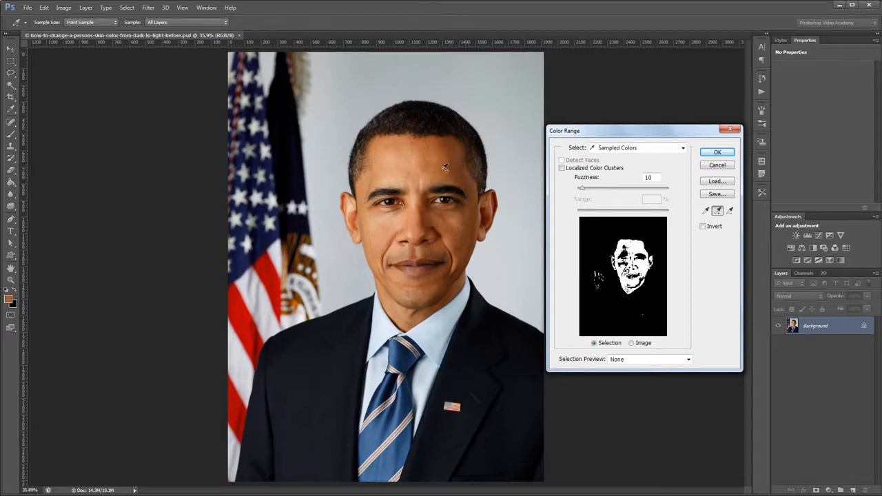
Add skin tones from the nose bridge, shaded cheek, jaw and ear to the sample and apply the Color Range selection.
{"action": "left_click", "coordinate": [418, 201]}
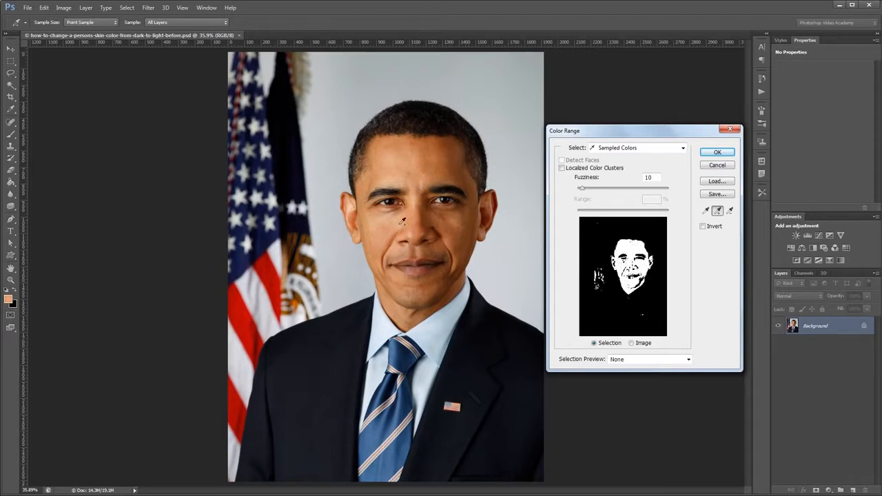
{"action": "left_click", "coordinate": [462, 230]}
{"action": "left_click", "coordinate": [463, 262]}
{"action": "left_click", "coordinate": [458, 270]}
{"action": "left_click", "coordinate": [442, 283]}
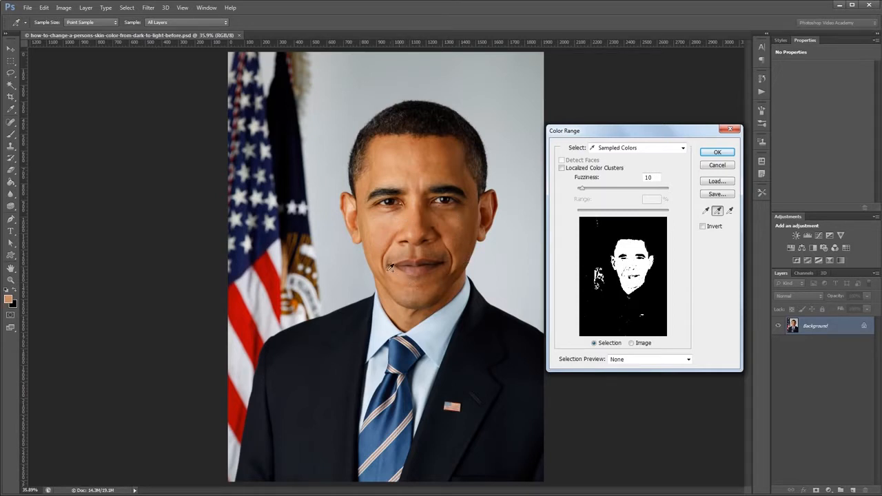
{"action": "left_click", "coordinate": [349, 200]}
{"action": "left_click", "coordinate": [718, 153]}
Subtract the flag areas from the selection with the Lasso tool.
{"action": "key", "text": "v"}
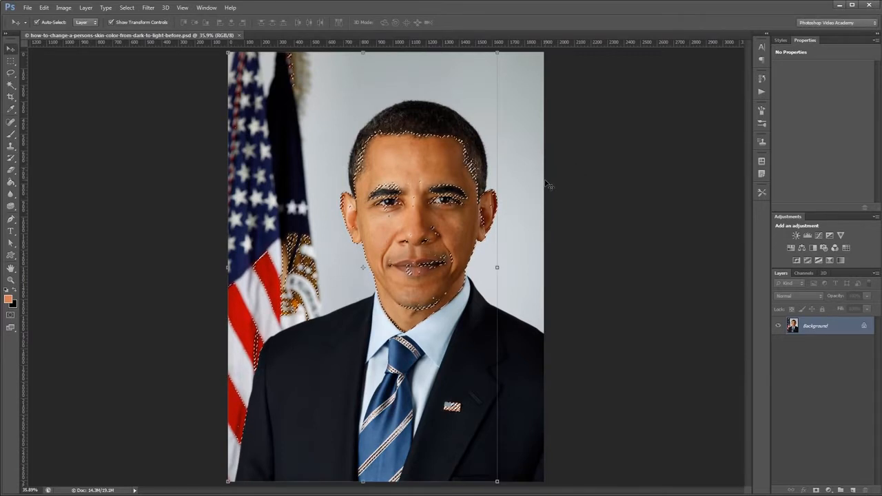
{"action": "key", "text": "l"}
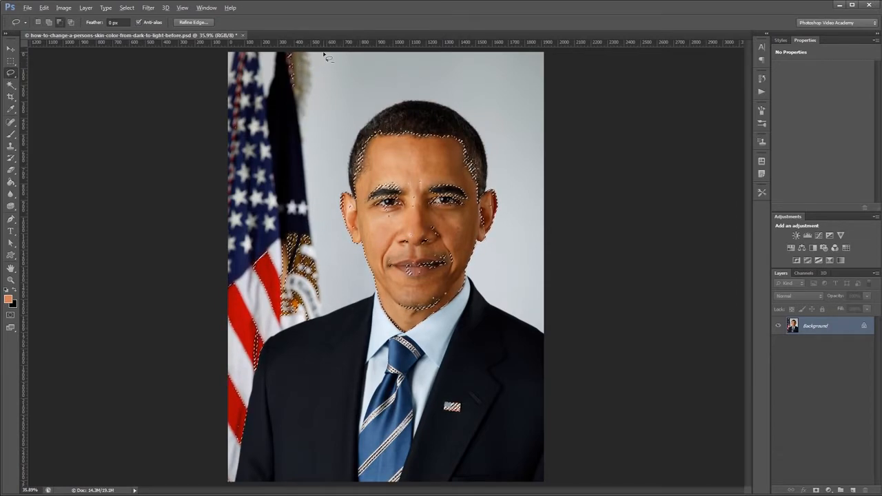
{"action": "left_click_drag", "start_coordinate": [324, 56], "coordinate": [324, 110]}
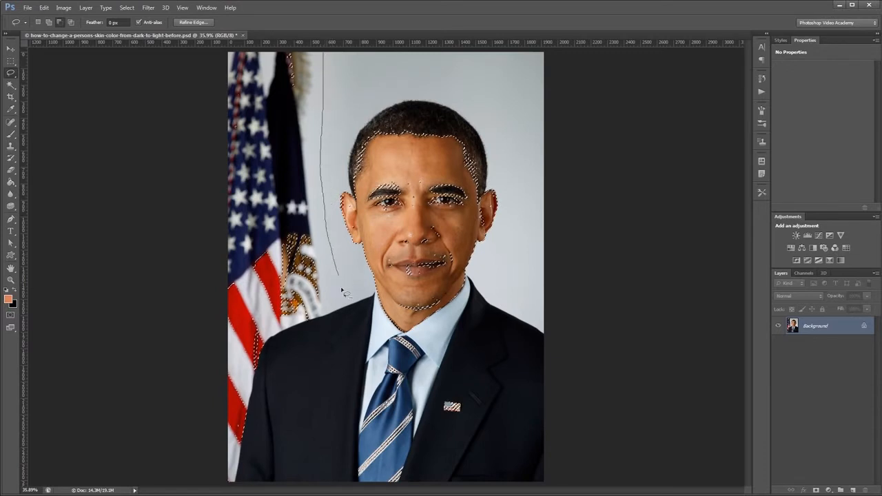
{"action": "mouse_move", "coordinate": [447, 348]}
{"action": "left_mouse_down"}
{"action": "mouse_move", "coordinate": [492, 414]}
{"action": "mouse_move", "coordinate": [483, 476]}
{"action": "mouse_move", "coordinate": [417, 482]}
{"action": "left_mouse_up"}
{"action": "mouse_move", "coordinate": [183, 479]}
{"action": "left_mouse_down"}
{"action": "mouse_move", "coordinate": [171, 333]}
{"action": "mouse_move", "coordinate": [192, 64]}
{"action": "mouse_move", "coordinate": [226, 44]}
{"action": "mouse_move", "coordinate": [322, 50]}
{"action": "left_mouse_up"}
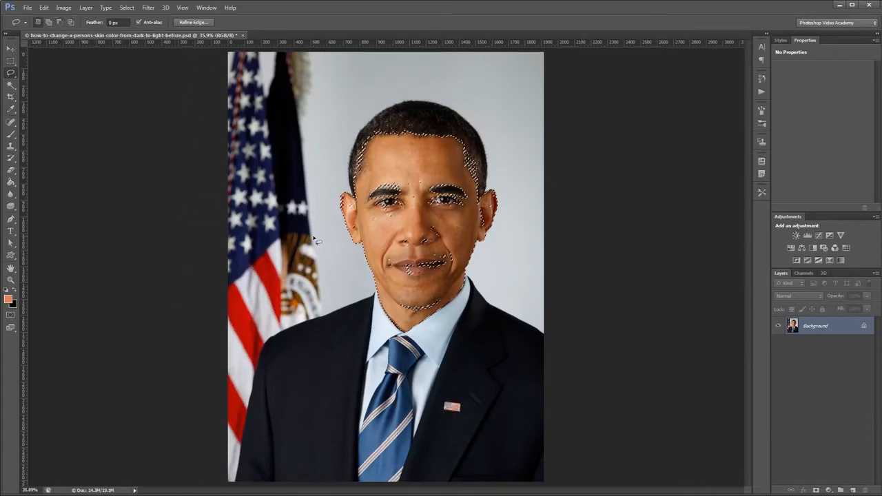
Add the unselected gaps around the chin, mouth, nose and cheeks to the skin selection with the Lasso tool.
{"action": "scroll", "coordinate": [429, 311], "scroll_direction": "up", "scroll_amount": 5}
{"action": "scroll", "coordinate": [429, 314], "scroll_direction": "up", "scroll_amount": 5}
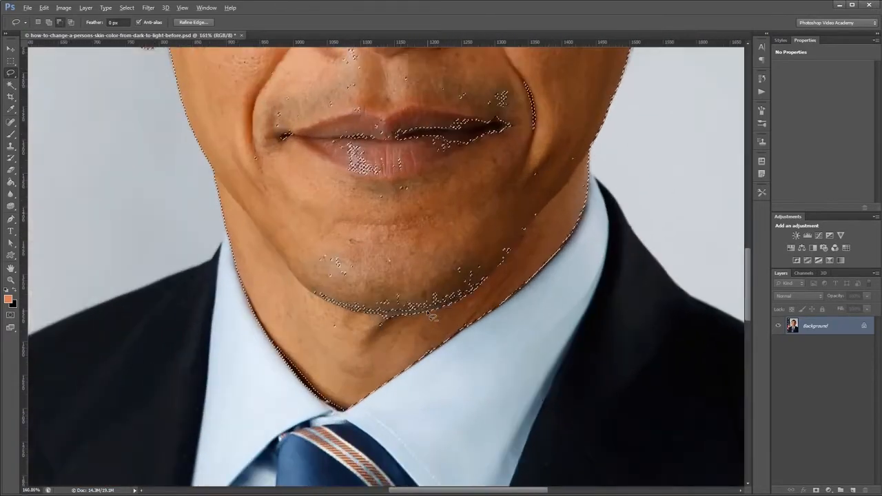
{"action": "scroll", "coordinate": [430, 314], "scroll_direction": "down", "scroll_amount": 2}
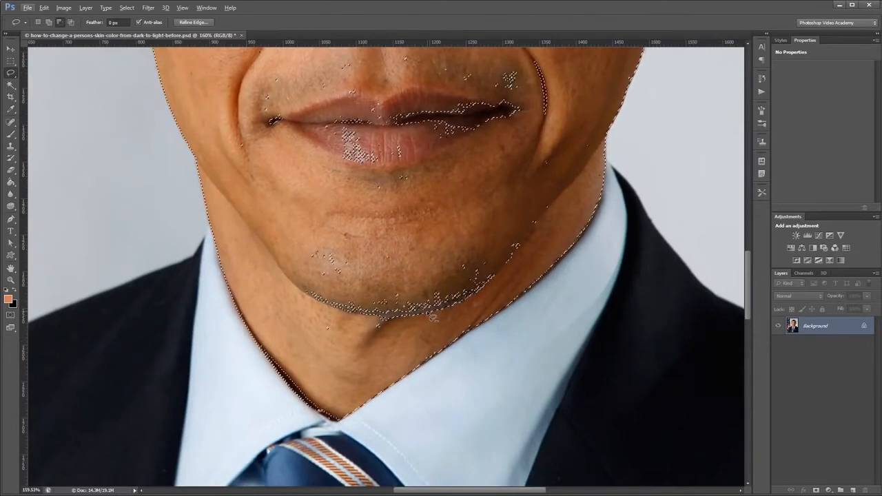
{"action": "scroll", "coordinate": [431, 316], "scroll_direction": "down", "scroll_amount": 2}
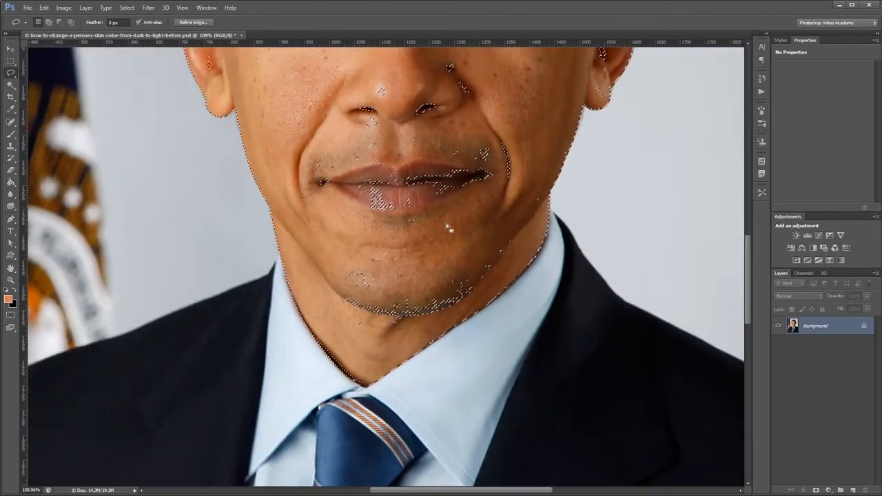
{"action": "left_click_drag", "start_coordinate": [473, 236], "coordinate": [430, 339]}
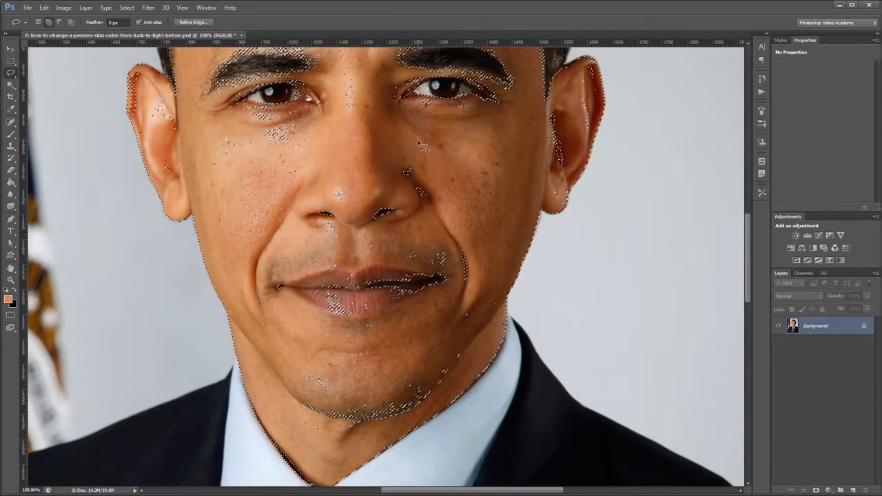
{"action": "mouse_move", "coordinate": [487, 287]}
{"action": "left_mouse_down"}
{"action": "mouse_move", "coordinate": [487, 329]}
{"action": "mouse_move", "coordinate": [476, 358]}
{"action": "mouse_move", "coordinate": [437, 399]}
{"action": "mouse_move", "coordinate": [365, 436]}
{"action": "left_mouse_up"}
{"action": "mouse_move", "coordinate": [235, 297]}
{"action": "left_mouse_down"}
{"action": "mouse_move", "coordinate": [229, 205]}
{"action": "mouse_move", "coordinate": [279, 161]}
{"action": "mouse_move", "coordinate": [420, 145]}
{"action": "left_mouse_up"}
{"action": "mouse_move", "coordinate": [372, 140]}
{"action": "left_mouse_down"}
{"action": "mouse_move", "coordinate": [421, 260]}
{"action": "mouse_move", "coordinate": [434, 146]}
{"action": "left_mouse_up"}
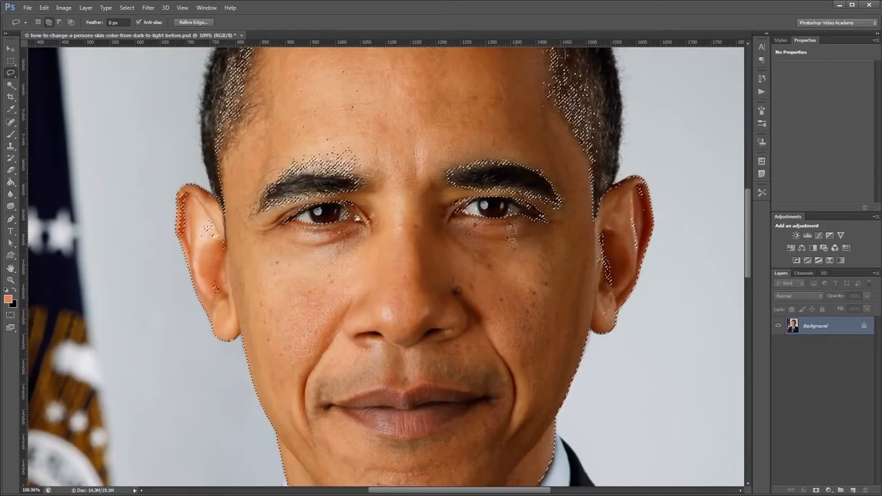
Subtract the selected patches in the white of the eye on the image's left side with the Lasso.
{"action": "scroll", "coordinate": [644, 282], "scroll_direction": "up", "scroll_amount": 5}
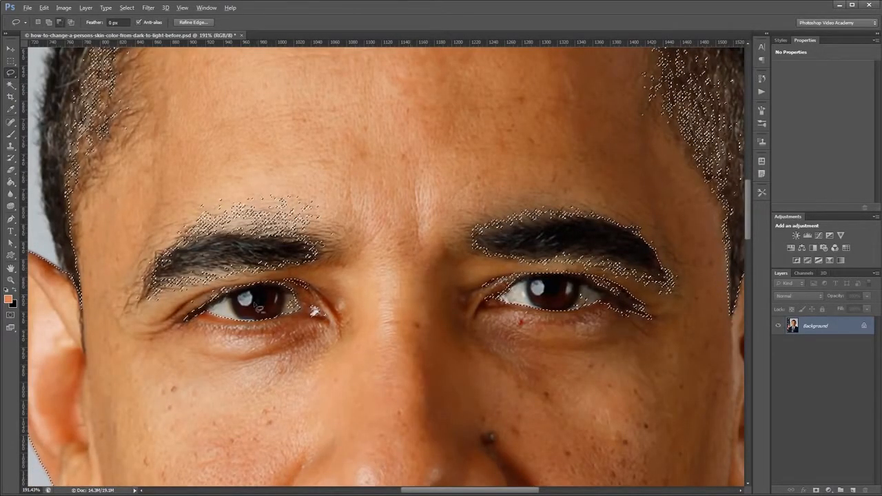
{"action": "scroll", "coordinate": [245, 303], "scroll_direction": "up", "scroll_amount": 7}
{"action": "key", "text": "alt"}
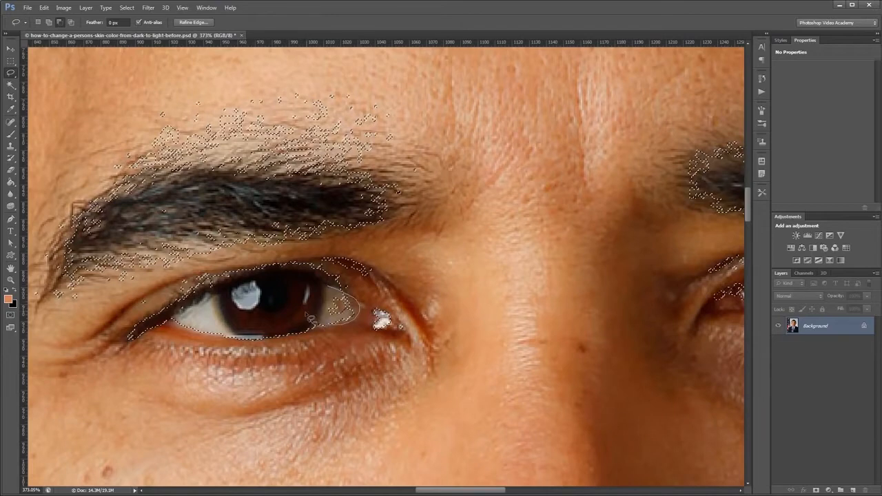
{"action": "left_click_drag", "start_coordinate": [321, 293], "coordinate": [324, 295]}
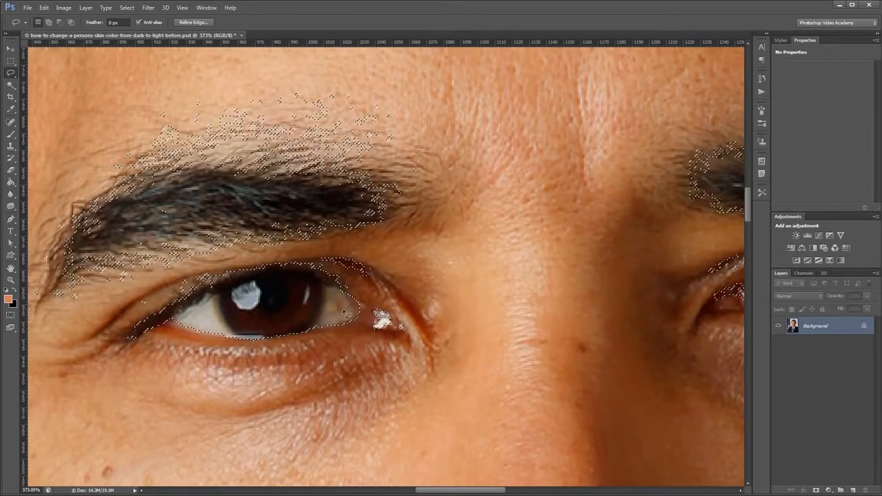
Subtract the remaining selected patches inside the eye on the image's right side with the Lasso.
{"action": "left_click_drag", "start_coordinate": [509, 324], "coordinate": [182, 301]}
{"action": "key", "text": "alt"}
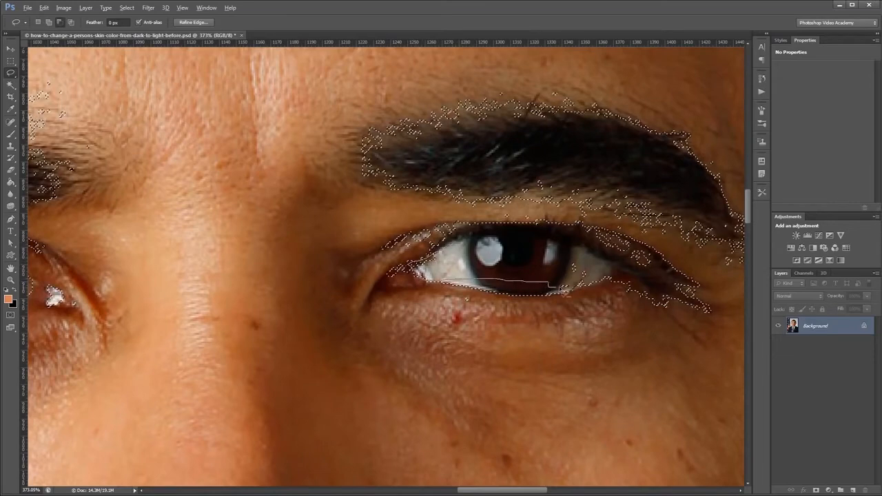
{"action": "left_click_drag", "start_coordinate": [582, 260], "coordinate": [442, 256]}
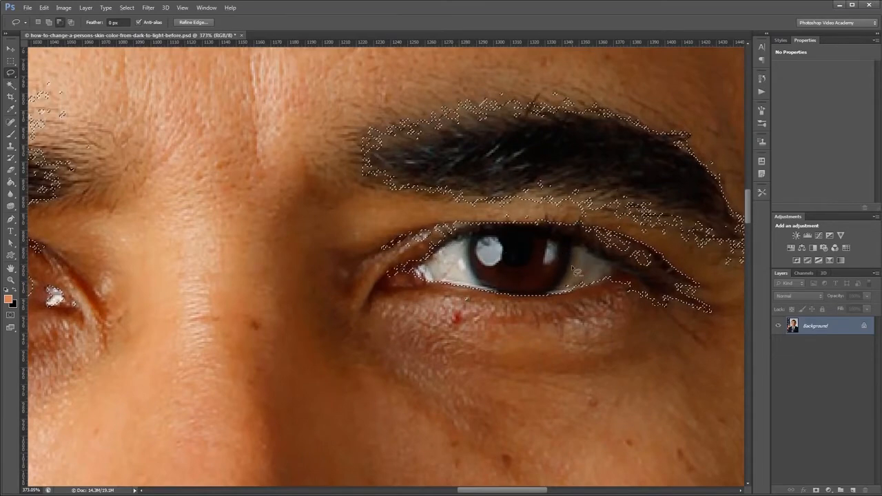
{"action": "mouse_move", "coordinate": [635, 295]}
{"action": "left_mouse_down"}
{"action": "mouse_move", "coordinate": [499, 296]}
{"action": "mouse_move", "coordinate": [517, 274]}
{"action": "mouse_move", "coordinate": [482, 303]}
{"action": "left_mouse_up"}
{"action": "left_click_drag", "start_coordinate": [228, 275], "coordinate": [596, 267]}
{"action": "scroll", "coordinate": [572, 268], "scroll_direction": "down", "scroll_amount": 10}
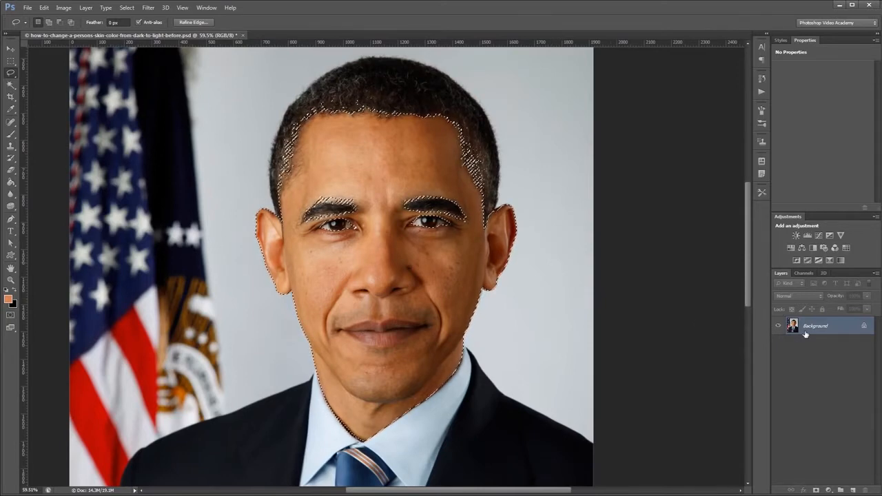
Duplicate the Background layer under the name Skin Mask.
{"action": "right_click", "coordinate": [829, 328]}
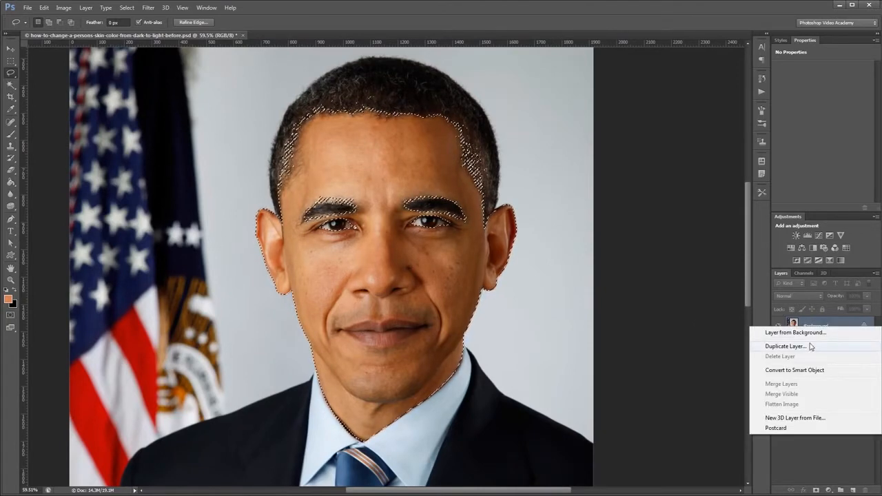
{"action": "left_click", "coordinate": [811, 346]}
{"action": "type", "text": "S"}
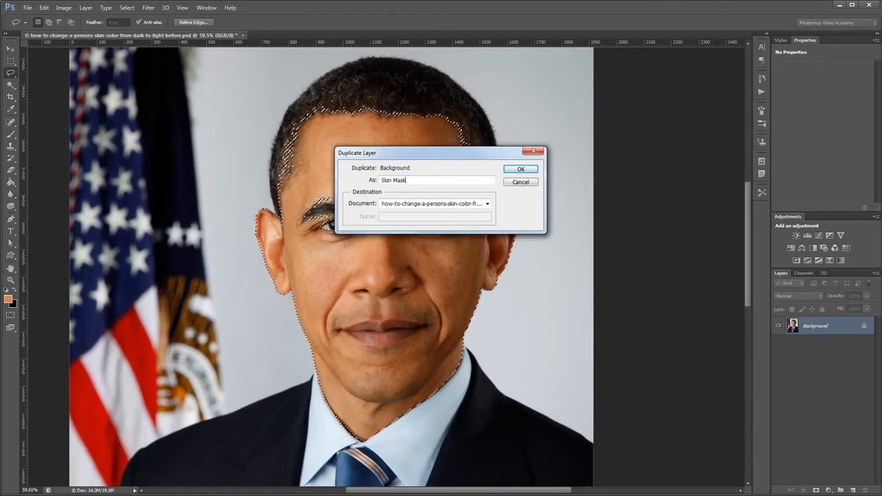
{"action": "type", "text": "kin Mask"}
{"action": "key", "text": "Return"}
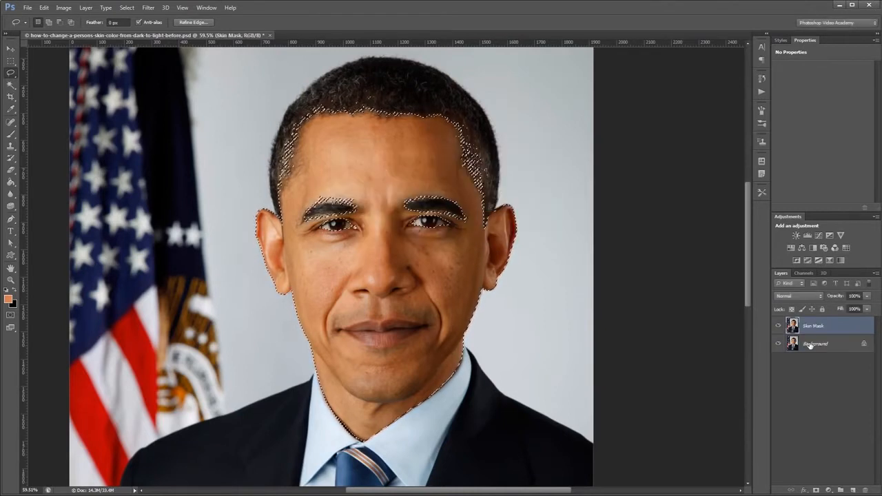
Smooth the jagged edges of the skin selection with Refine Edge, output as a selection.
{"action": "right_click", "coordinate": [399, 210]}
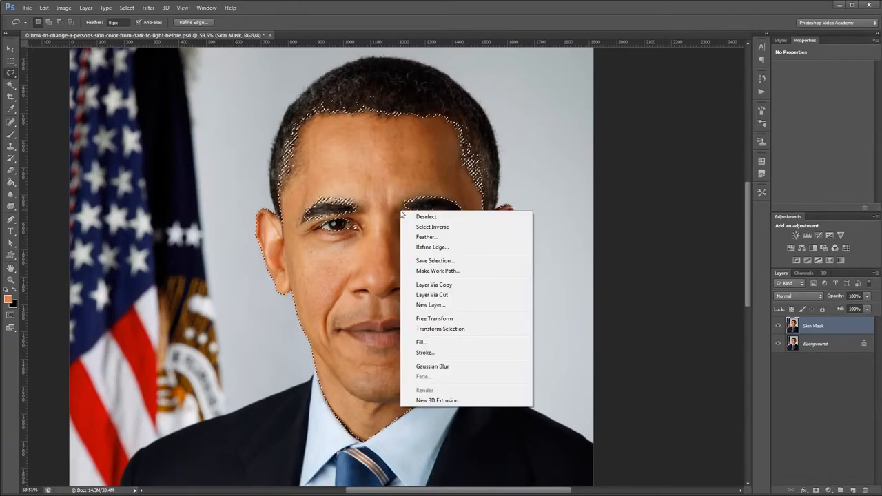
{"action": "left_click", "coordinate": [436, 248]}
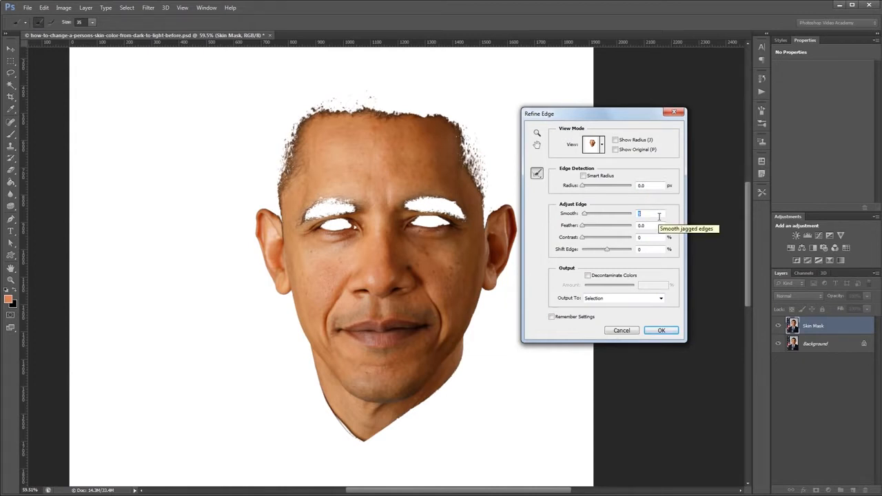
{"action": "left_click", "coordinate": [660, 331]}
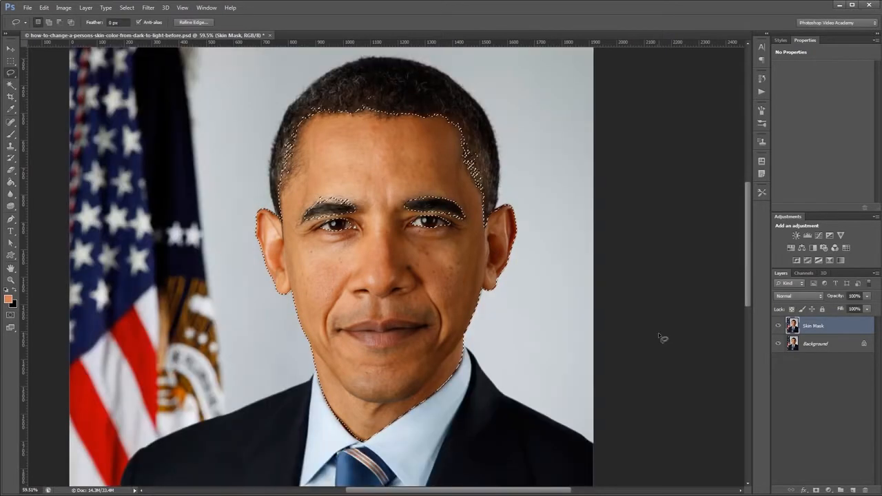
Add a layer mask to the Skin Mask layer from the skin selection and check the cutout with the Background hidden temporarily.
{"action": "left_click", "coordinate": [817, 490]}
{"action": "left_click", "coordinate": [780, 343]}
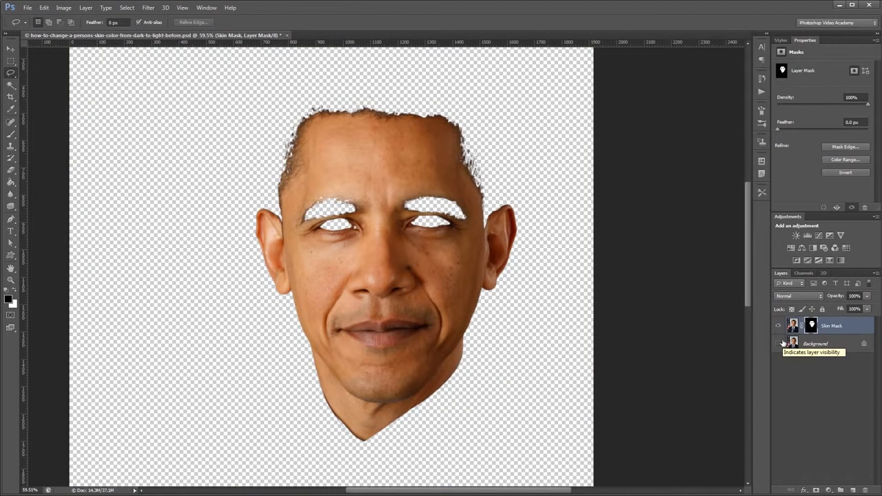
{"action": "left_click", "coordinate": [780, 343]}
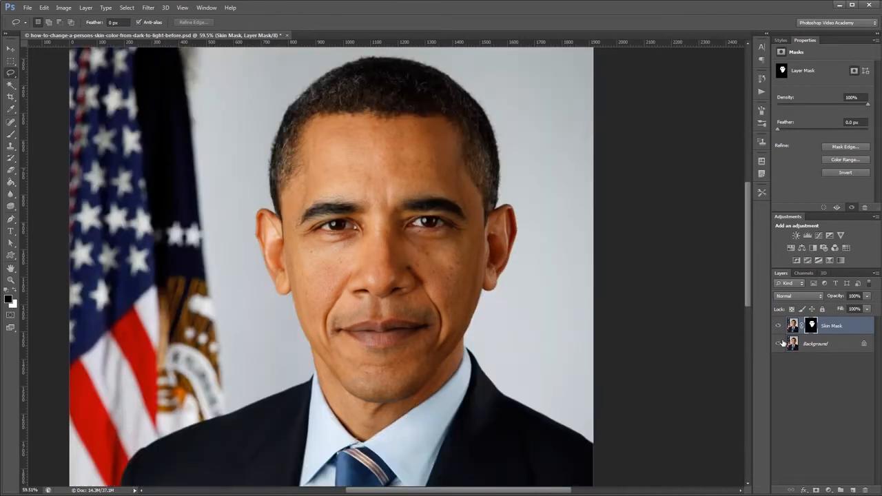
Add a Levels adjustment with midtones at 1.76 and white input at 226, clipped to the Skin Mask layer.
{"action": "left_click", "coordinate": [808, 236]}
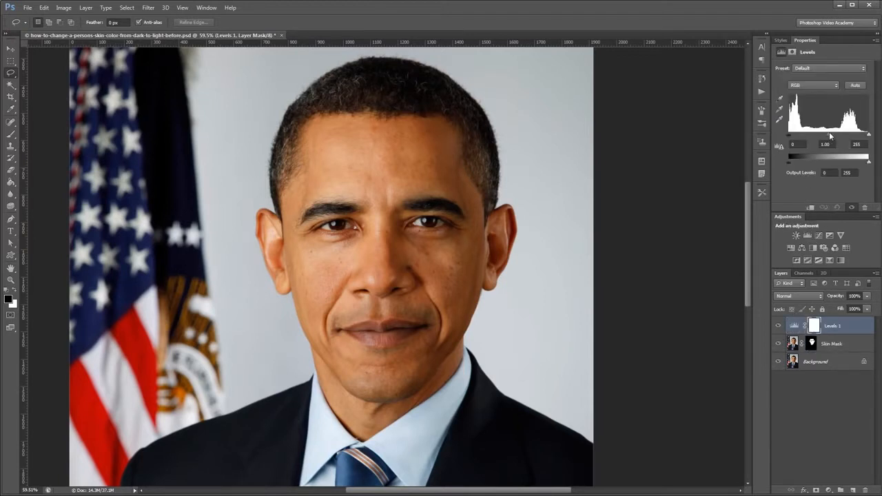
{"action": "left_click_drag", "start_coordinate": [826, 135], "coordinate": [816, 140]}
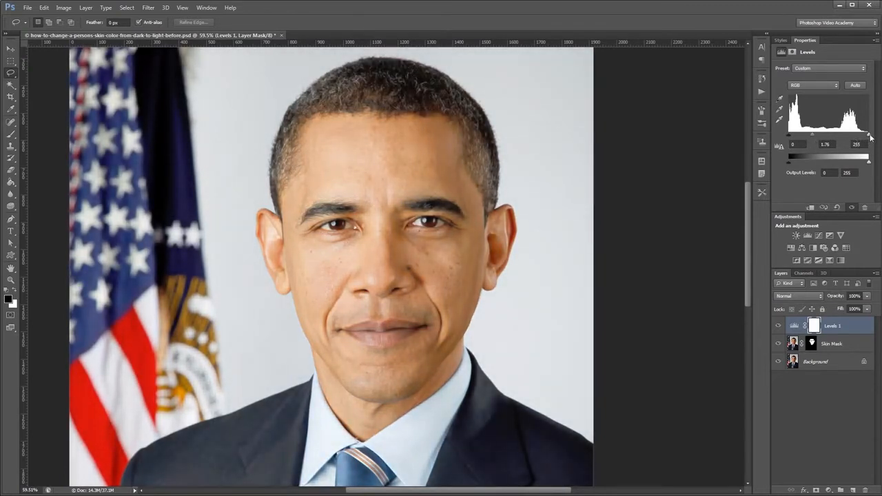
{"action": "left_click_drag", "start_coordinate": [863, 138], "coordinate": [862, 140]}
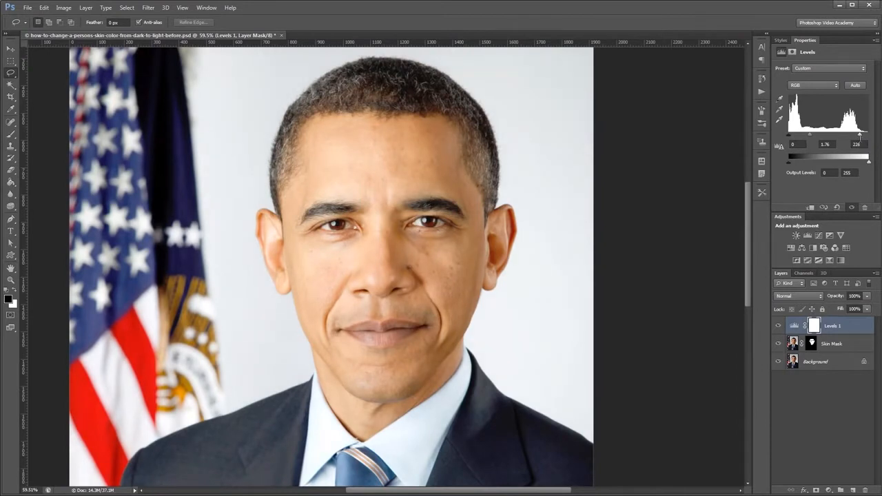
{"action": "scroll", "coordinate": [693, 159], "scroll_direction": "down", "scroll_amount": 5}
{"action": "scroll", "coordinate": [333, 208], "scroll_direction": "down", "scroll_amount": 2}
{"action": "scroll", "coordinate": [396, 208], "scroll_direction": "up", "scroll_amount": 1}
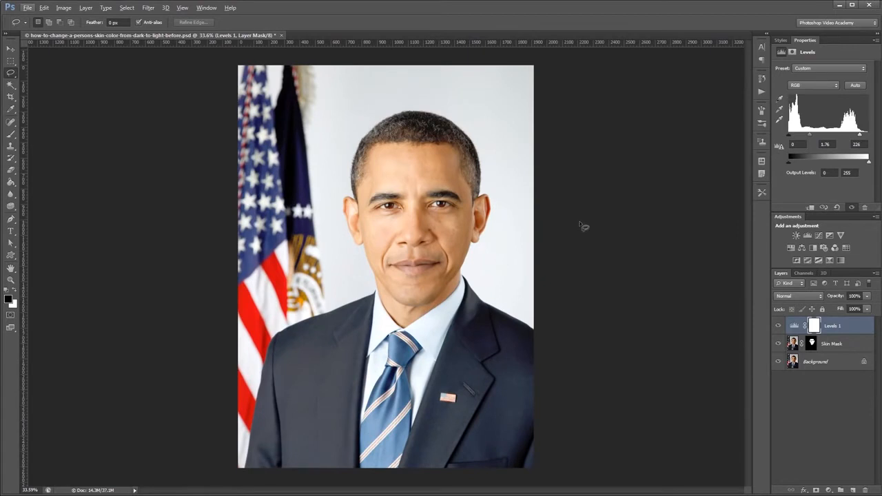
{"action": "right_click", "coordinate": [852, 328]}
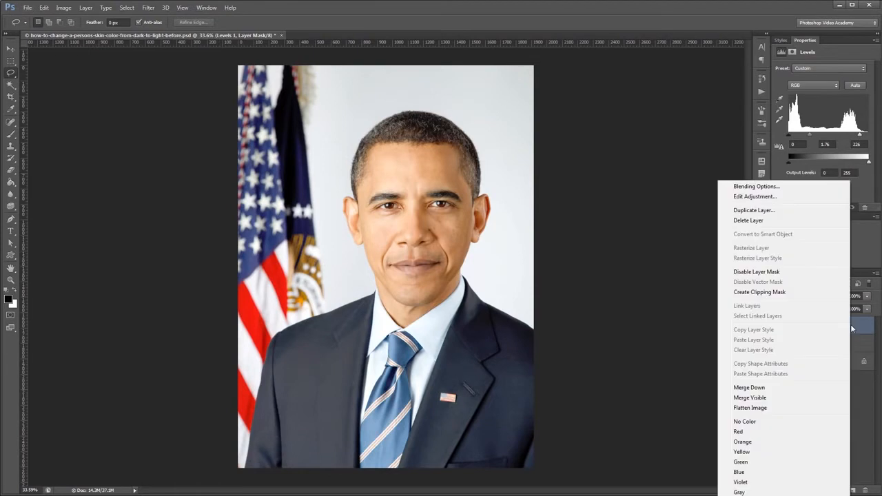
{"action": "left_click", "coordinate": [754, 293]}
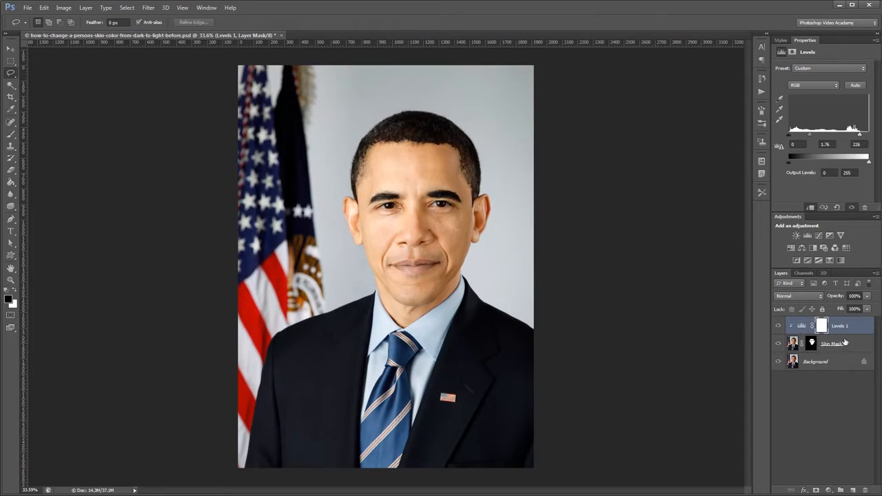
Add a Curves adjustment that lowers input 178 to 164 and input 221 to 203, clipped to the Skin Mask layer.
{"action": "left_click", "coordinate": [820, 235]}
{"action": "left_click_drag", "start_coordinate": [845, 111], "coordinate": [847, 115]}
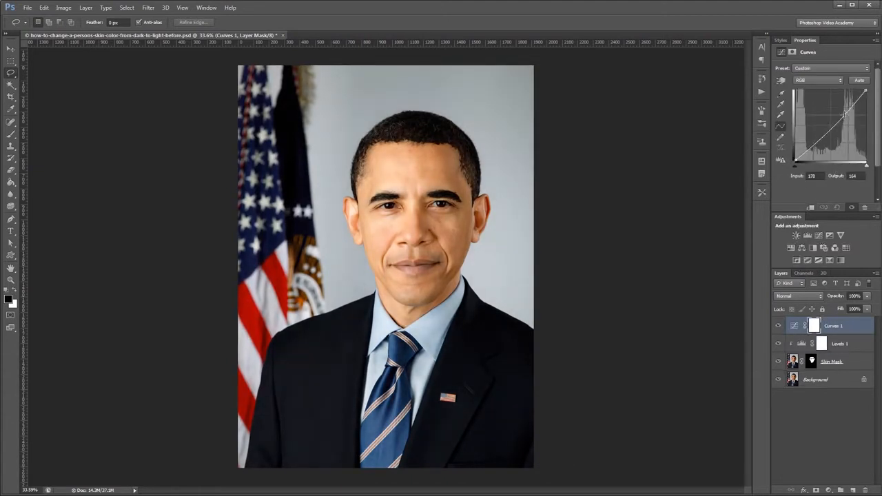
{"action": "left_click_drag", "start_coordinate": [859, 101], "coordinate": [856, 104]}
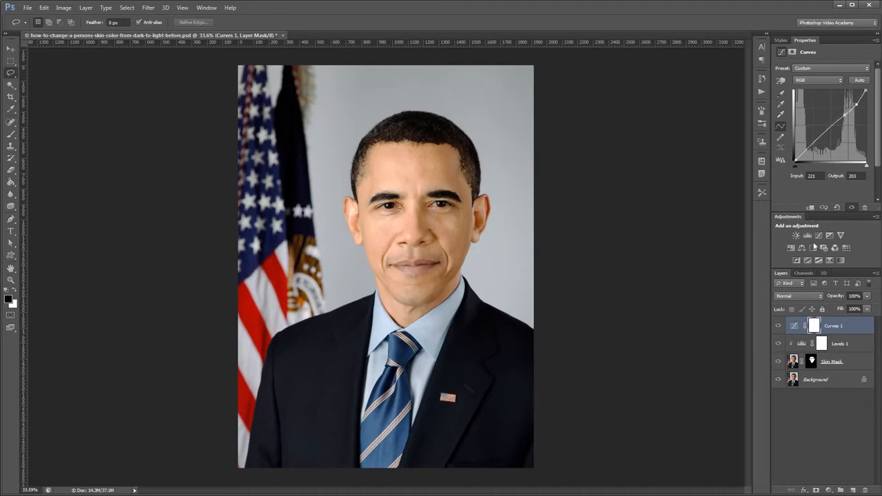
{"action": "right_click", "coordinate": [848, 332]}
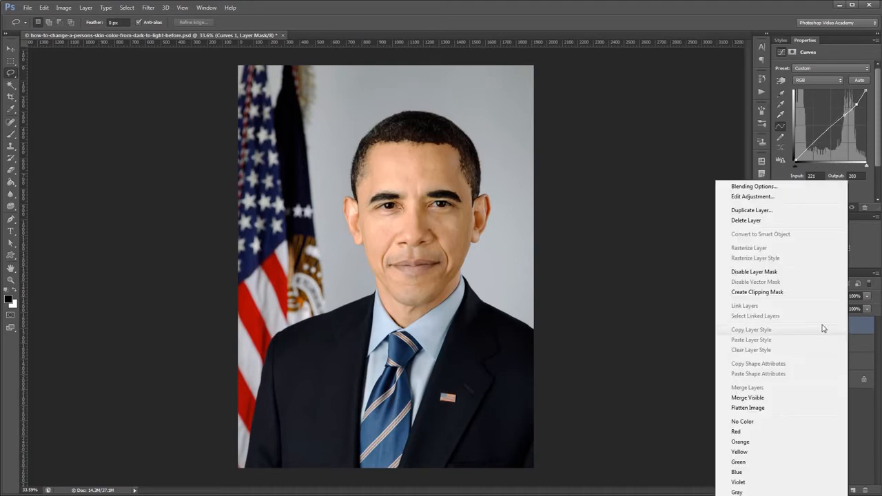
{"action": "left_click", "coordinate": [775, 293]}
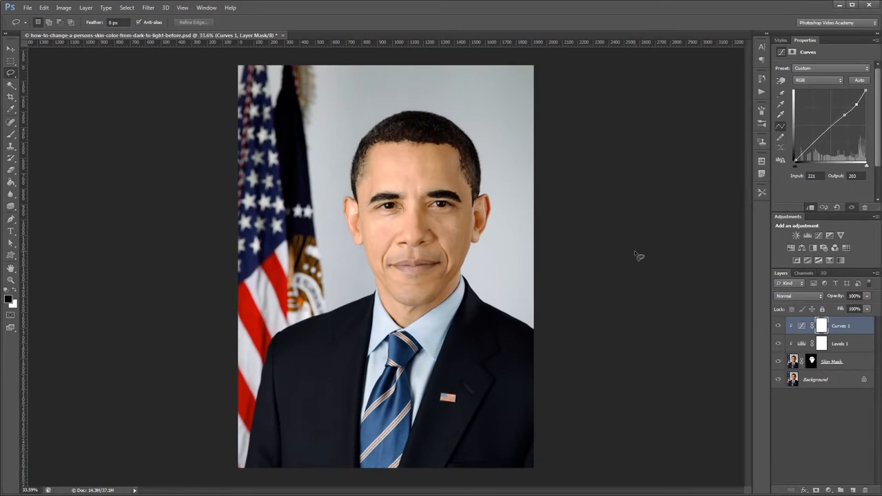
Add a Hue/Saturation adjustment with saturation at -11, clipped to the Skin Mask layer.
{"action": "left_click", "coordinate": [792, 248]}
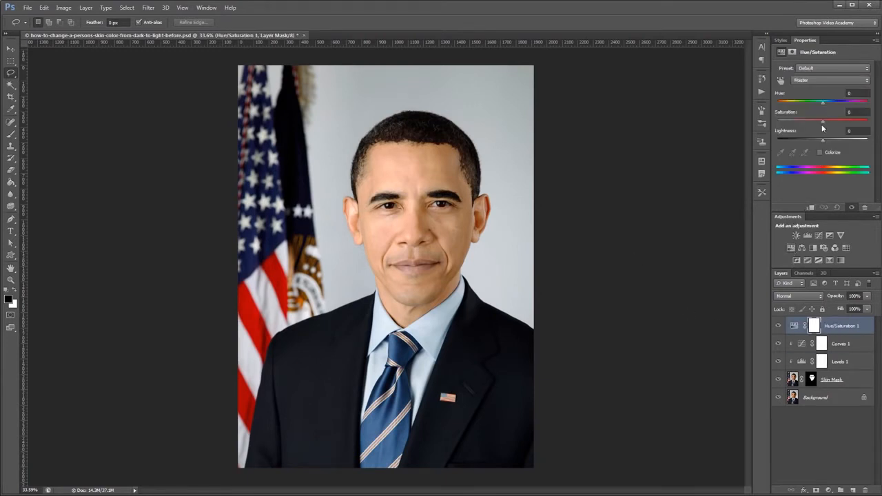
{"action": "left_click_drag", "start_coordinate": [825, 124], "coordinate": [823, 127]}
{"action": "right_click", "coordinate": [843, 333]}
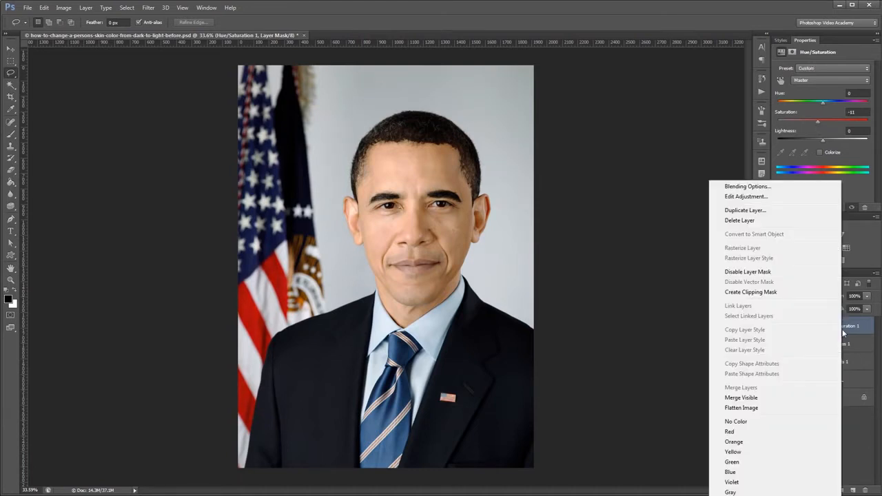
{"action": "left_click", "coordinate": [765, 292]}
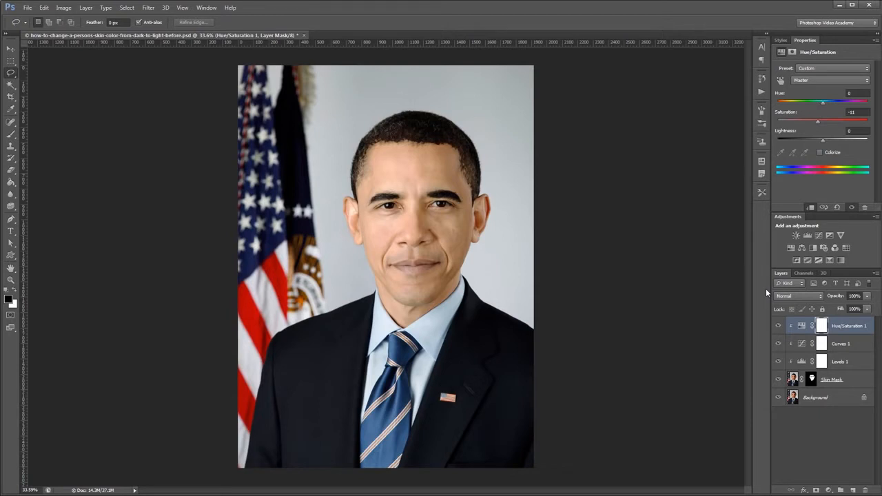
Add a Black & White adjustment with Reds at 54 and Yellows at 219, clipped to the Skin Mask layer.
{"action": "left_click", "coordinate": [813, 248]}
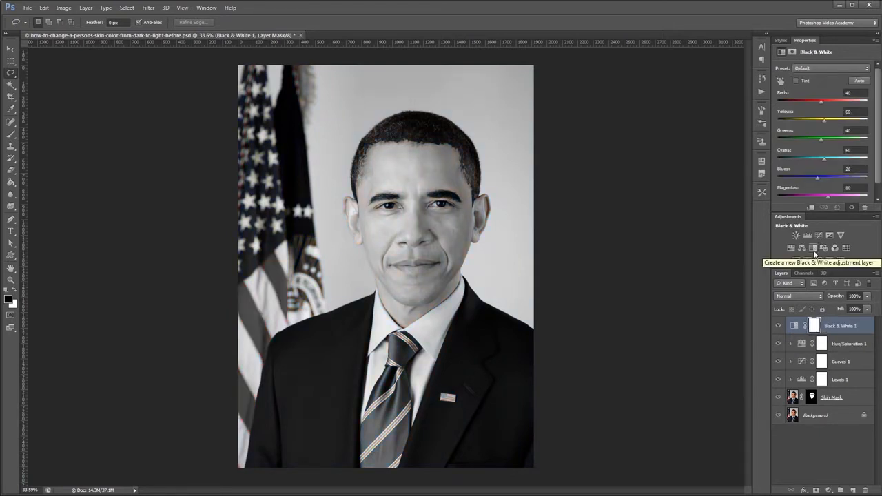
{"action": "left_click", "coordinate": [821, 104]}
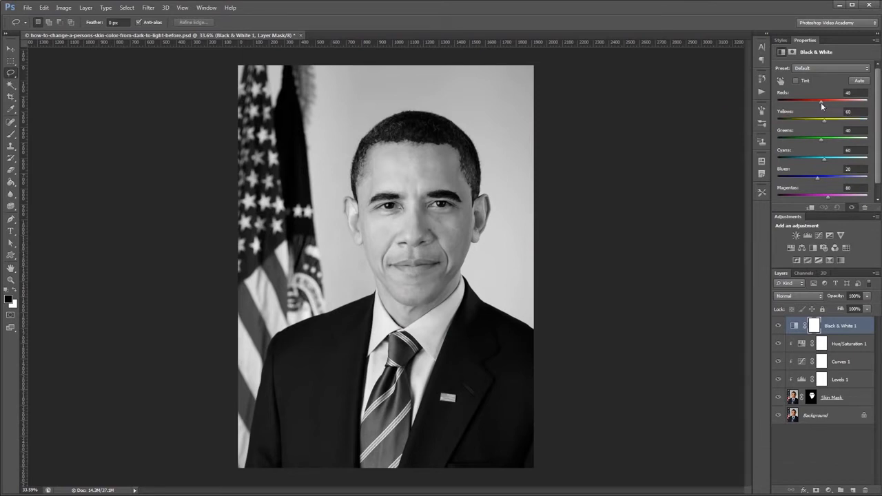
{"action": "left_click_drag", "start_coordinate": [821, 102], "coordinate": [824, 102]}
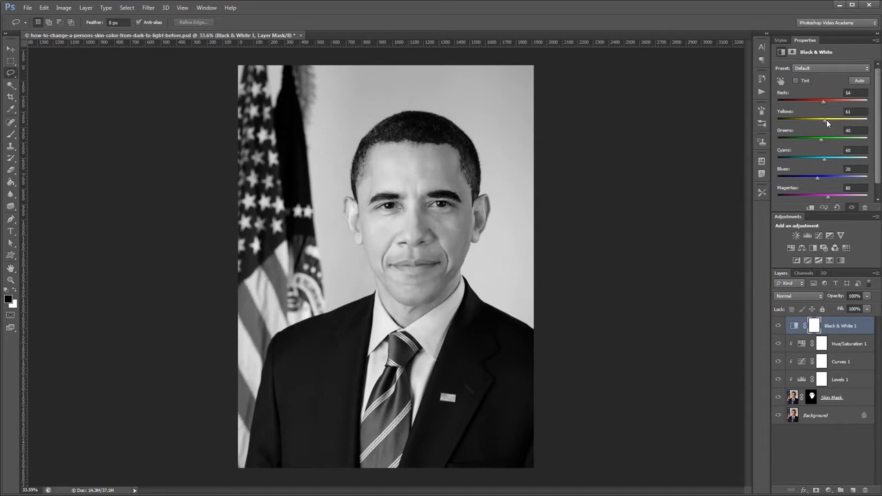
{"action": "left_click_drag", "start_coordinate": [826, 120], "coordinate": [854, 122]}
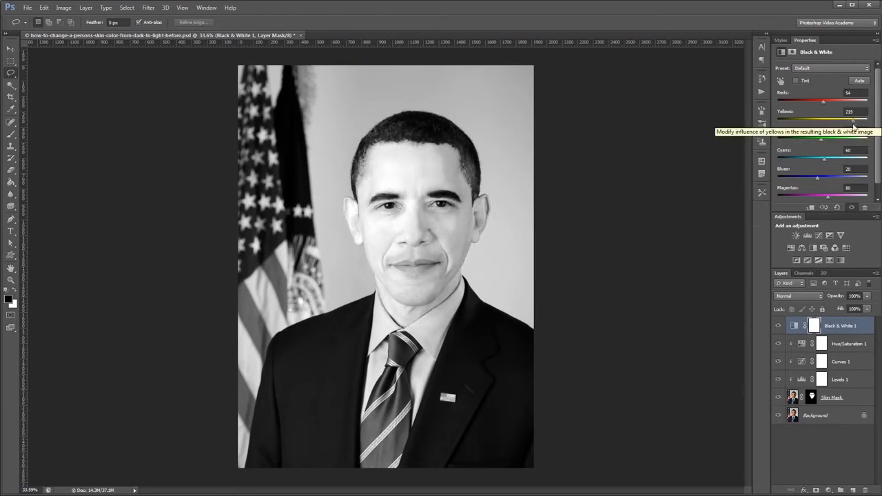
{"action": "right_click", "coordinate": [841, 326]}
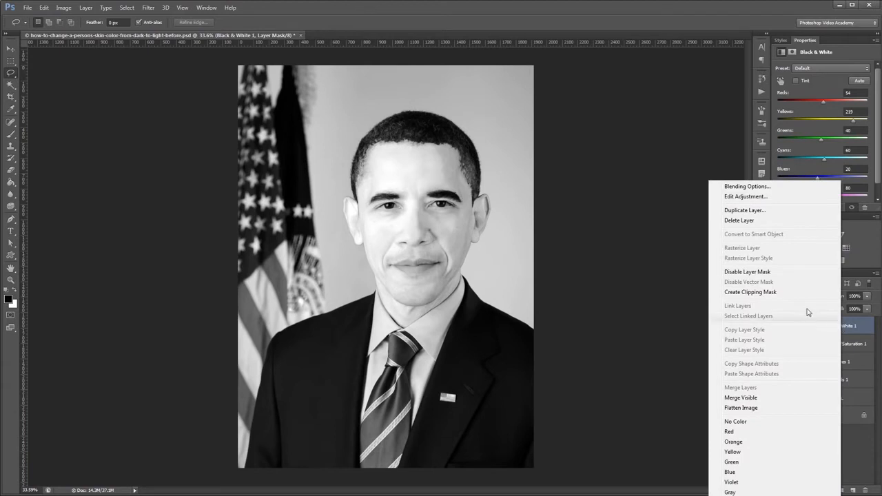
{"action": "left_click", "coordinate": [781, 294]}
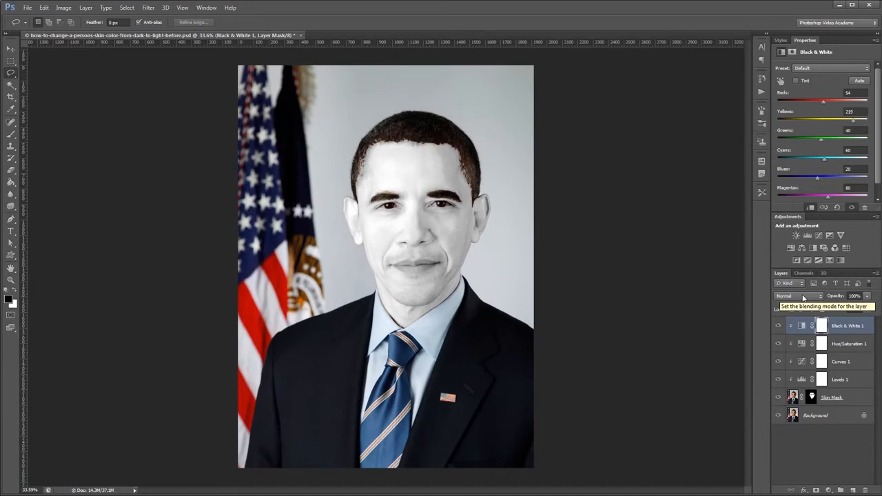
Set the Black & White layer's blending mode to Luminosity and its opacity to 34%.
{"action": "left_click", "coordinate": [803, 295]}
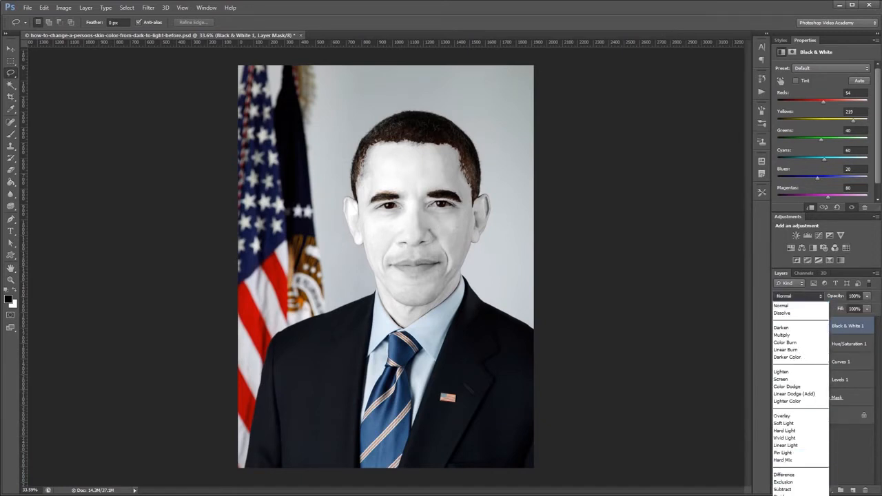
{"action": "left_click", "coordinate": [787, 495]}
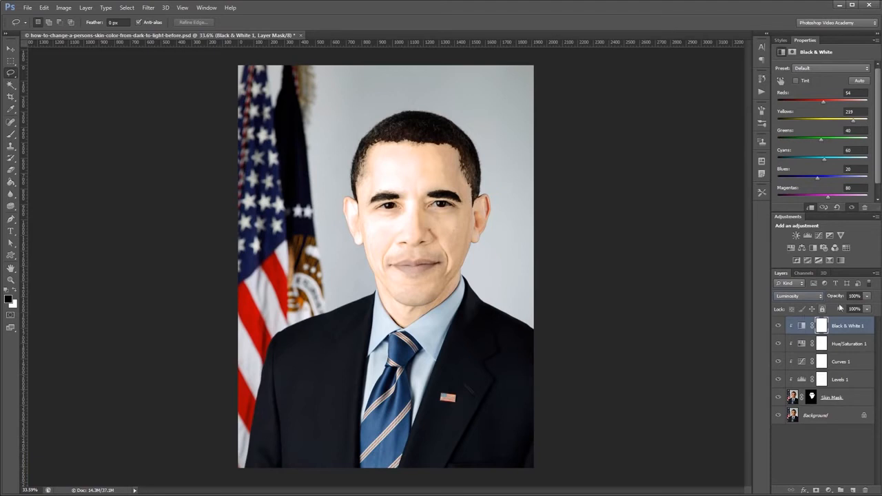
{"action": "left_click_drag", "start_coordinate": [869, 302], "coordinate": [836, 309]}
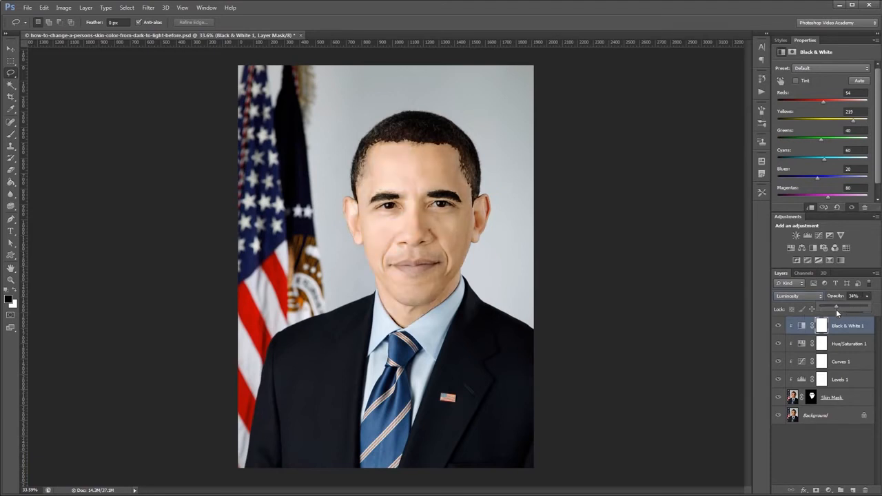
{"action": "left_click", "coordinate": [720, 300]}
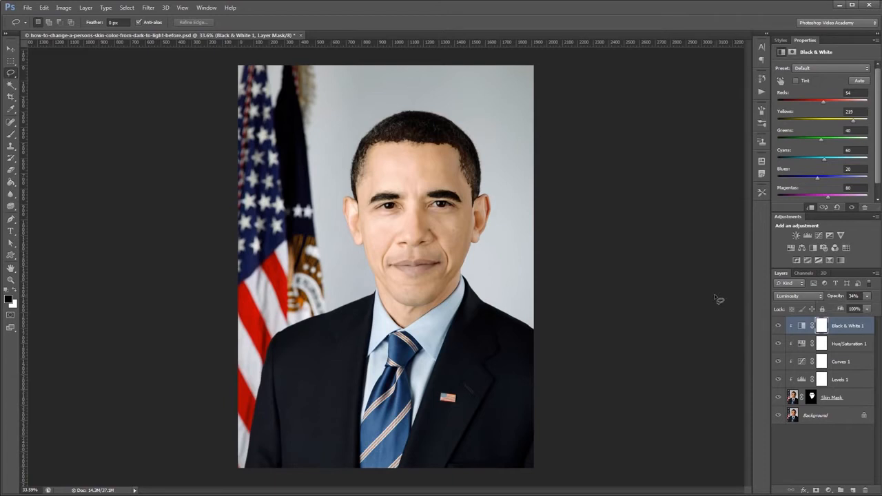
Add a Color Balance adjustment with midtones at Cyan/Red +8 and Magenta/Green -7, clipped to the Skin Mask layer.
{"action": "left_click", "coordinate": [802, 248]}
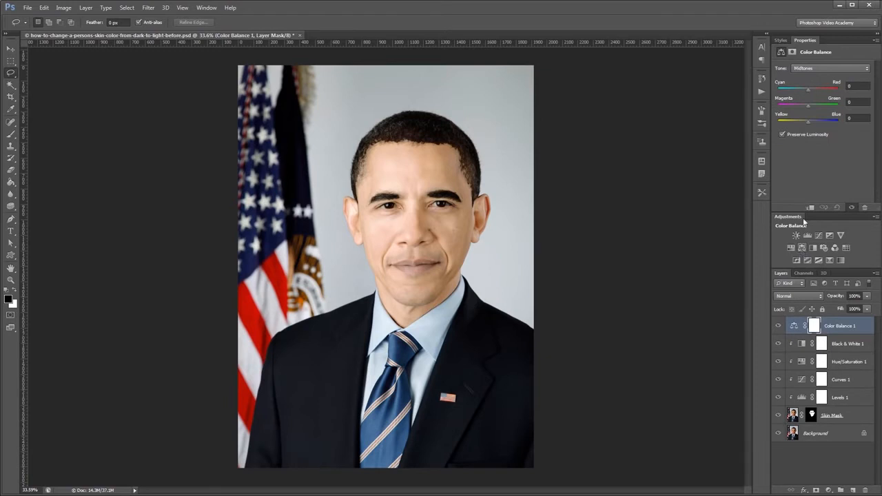
{"action": "left_click_drag", "start_coordinate": [809, 90], "coordinate": [811, 90]}
{"action": "left_click_drag", "start_coordinate": [810, 107], "coordinate": [807, 109]}
{"action": "right_click", "coordinate": [847, 326]}
{"action": "left_click", "coordinate": [769, 292]}
{"action": "key", "text": "v"}
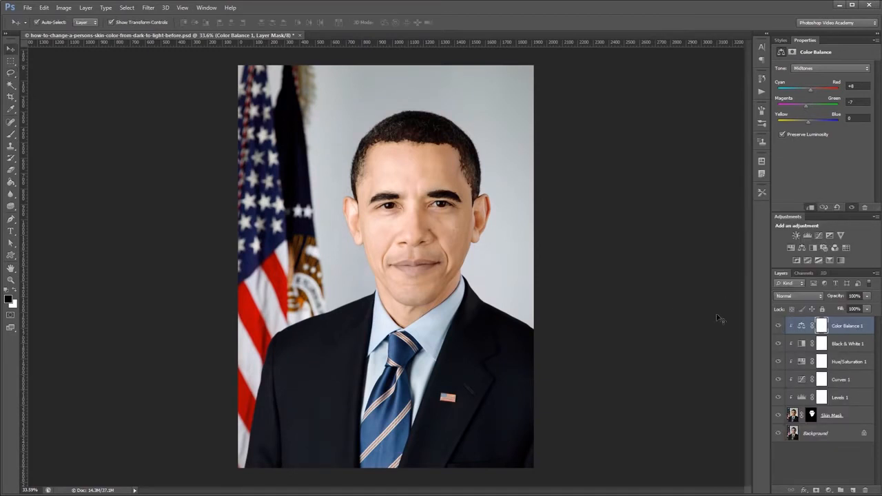
Compare the portrait before and after by temporarily hiding the skin adjustments.
{"action": "mouse_move", "coordinate": [779, 416]}
{"action": "left_mouse_down"}
{"action": "mouse_move", "coordinate": [776, 379]}
{"action": "mouse_move", "coordinate": [779, 415]}
{"action": "left_mouse_up"}
{"action": "left_click", "coordinate": [778, 326]}
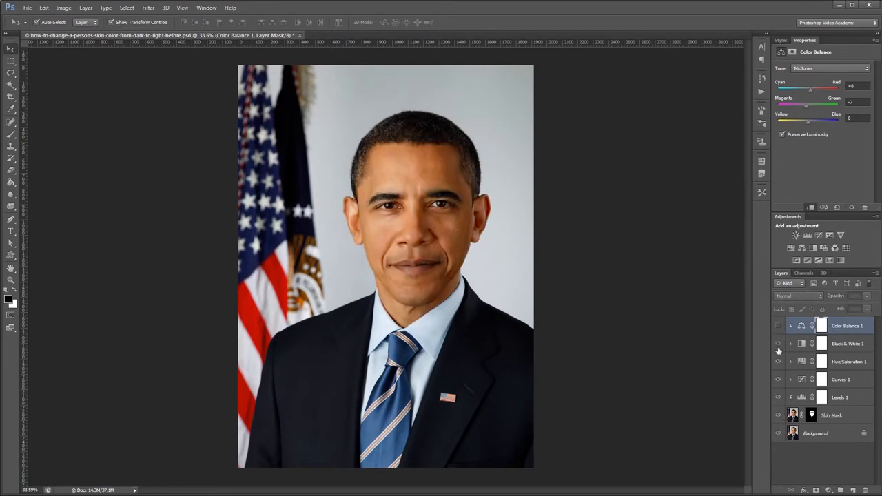
{"action": "left_click", "coordinate": [778, 326]}
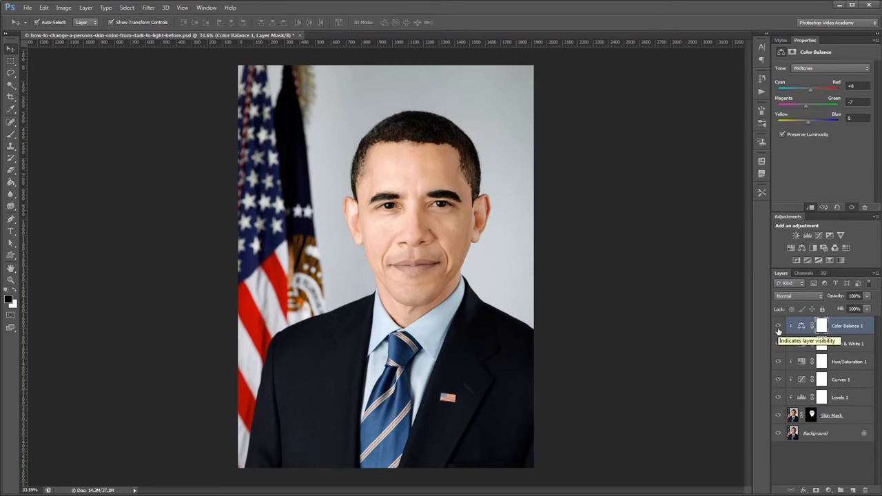
Create a layer group named Skin, move the Skin Mask layer and all its adjustment layers into it, and collapse it.
{"action": "left_click", "coordinate": [842, 491]}
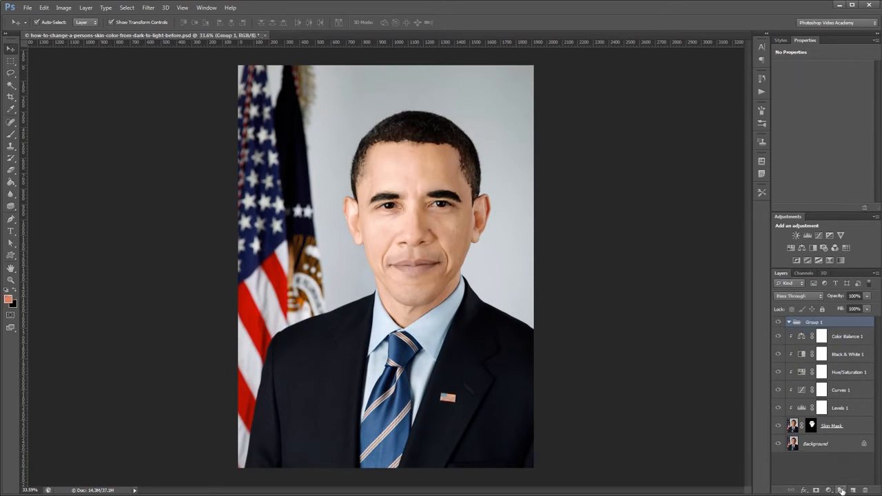
{"action": "double_click", "coordinate": [816, 322]}
{"action": "type", "text": "Skin"}
{"action": "key", "text": "Return"}
{"action": "left_click", "coordinate": [849, 336]}
{"action": "left_click", "coordinate": [834, 424], "text": "shift"}
{"action": "left_click_drag", "start_coordinate": [834, 425], "coordinate": [799, 331]}
{"action": "left_click", "coordinate": [790, 323]}
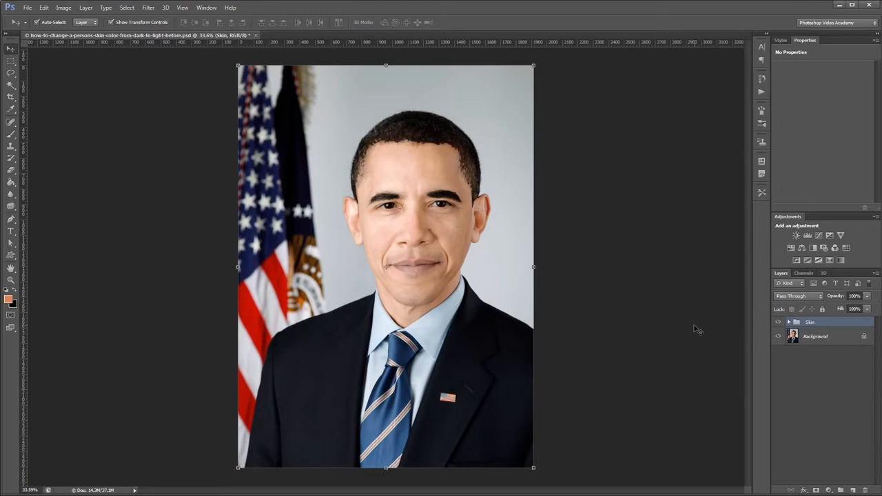
Add a Hue/Saturation adjustment above the Skin group with hue -8 and saturation +15, and invert its mask to black.
{"action": "left_click", "coordinate": [790, 248]}
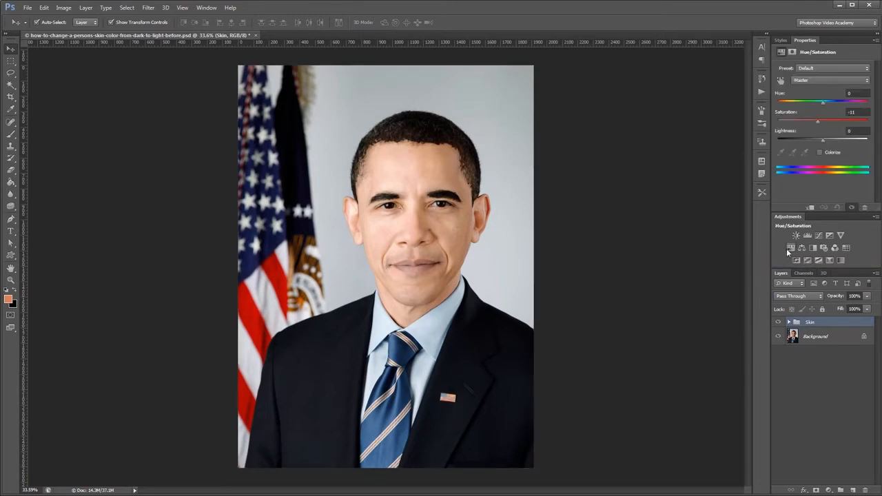
{"action": "left_click", "coordinate": [825, 103]}
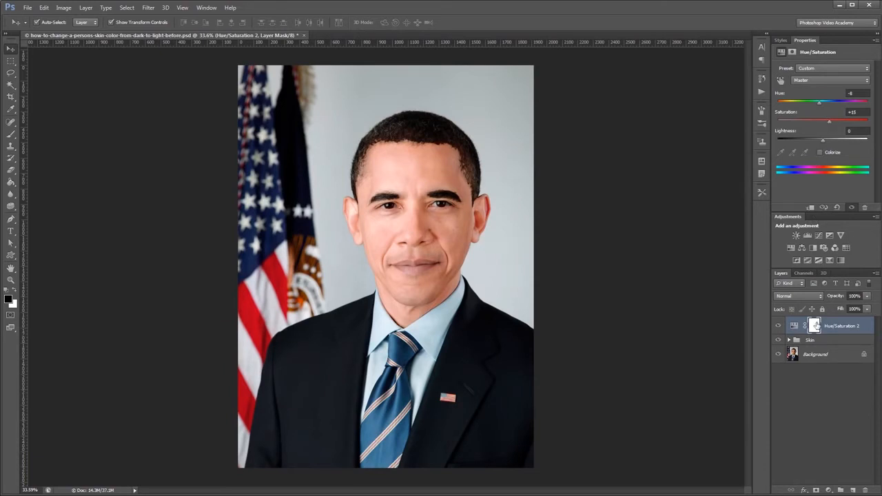
{"action": "key", "text": "ctrl+i"}
Paint white over the upper and lower lips on the Hue/Saturation 2 mask with a 50 px brush.
{"action": "key", "text": "b"}
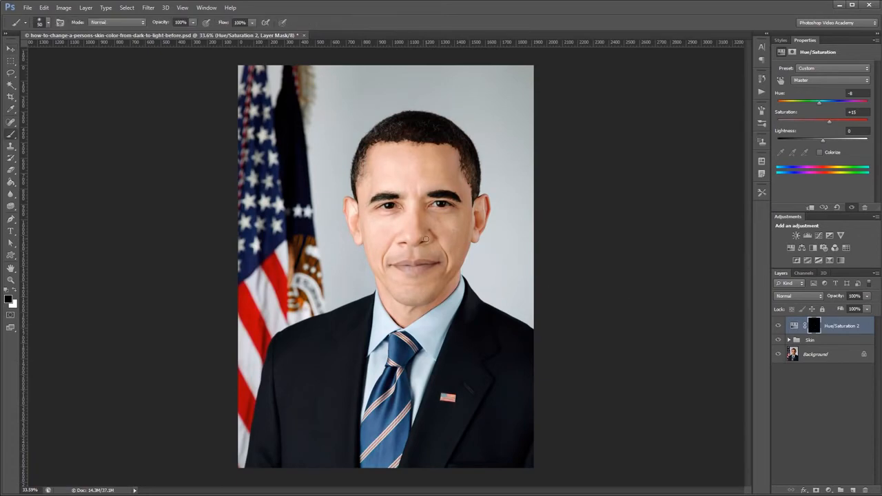
{"action": "scroll", "coordinate": [400, 266], "scroll_direction": "up", "scroll_amount": 9}
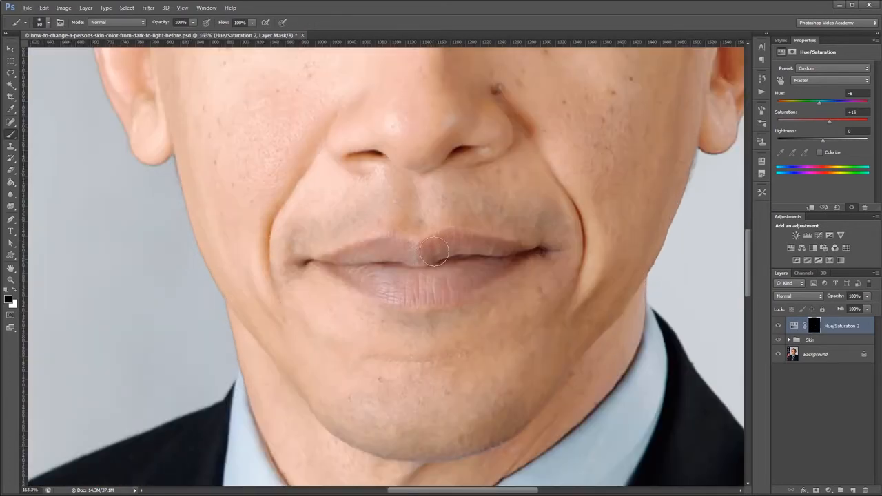
{"action": "key", "text": "x"}
{"action": "mouse_move", "coordinate": [443, 249]}
{"action": "left_mouse_down"}
{"action": "mouse_move", "coordinate": [499, 257]}
{"action": "mouse_move", "coordinate": [436, 289]}
{"action": "mouse_move", "coordinate": [409, 291]}
{"action": "mouse_move", "coordinate": [346, 268]}
{"action": "mouse_move", "coordinate": [406, 261]}
{"action": "left_mouse_up"}
{"action": "key", "text": "ctrl+0"}
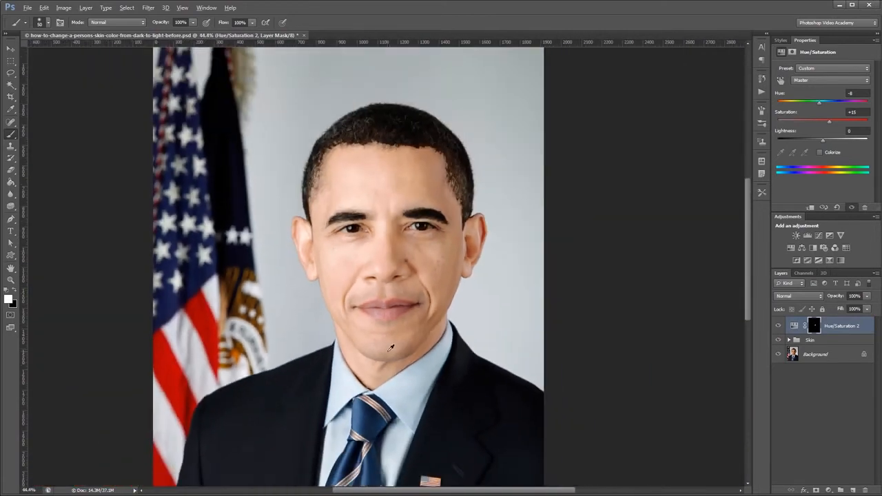
Add a Curves adjustment above the lip adjustment and brighten it with points at input 45, output 97 and input 134, output 181.
{"action": "left_click", "coordinate": [820, 236]}
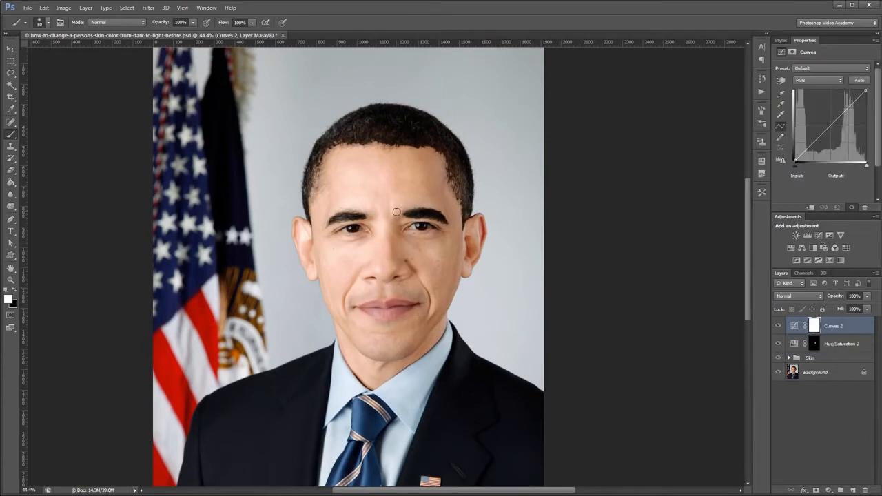
{"action": "left_click_drag", "start_coordinate": [808, 150], "coordinate": [809, 134]}
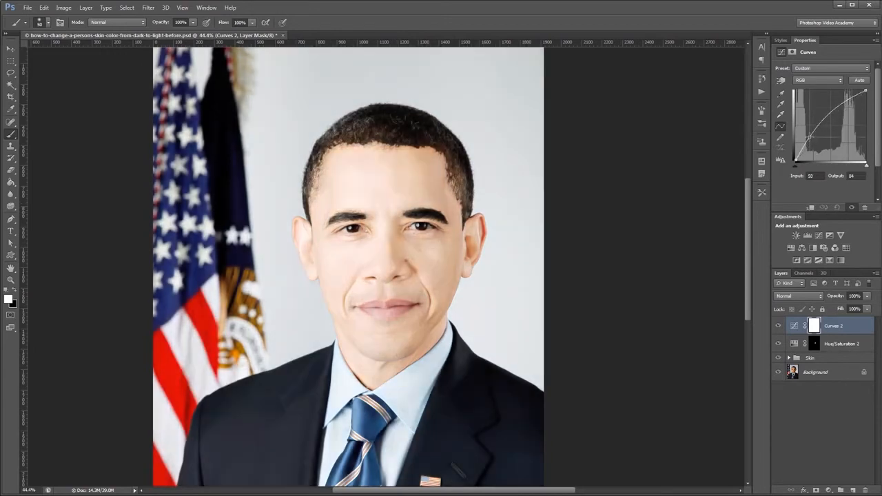
{"action": "scroll", "coordinate": [393, 178], "scroll_direction": "up", "scroll_amount": 5}
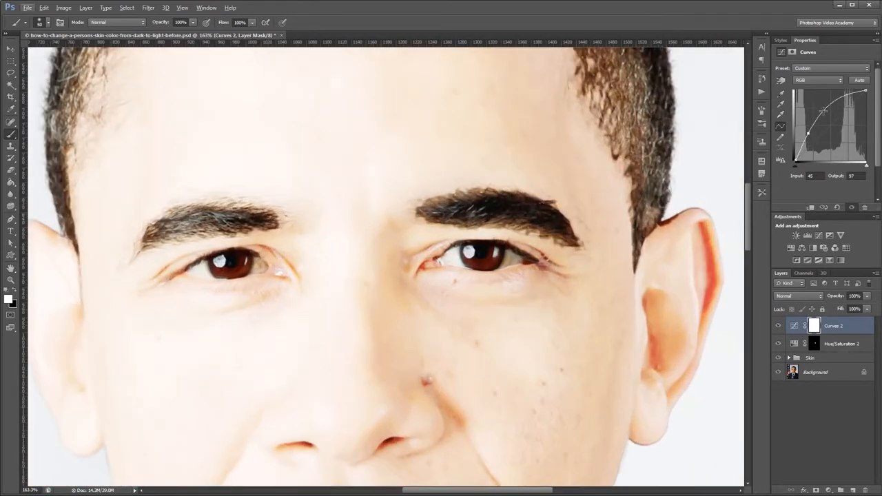
{"action": "left_click", "coordinate": [830, 109]}
{"action": "left_click_drag", "start_coordinate": [831, 110], "coordinate": [833, 110]}
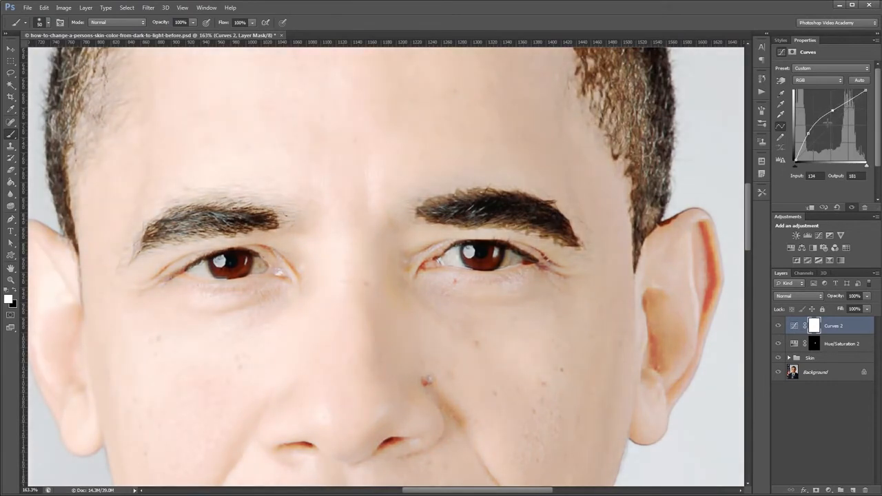
Invert the Curves 2 mask to black and paint white over both irises with a 35 px brush.
{"action": "left_click", "coordinate": [814, 328]}
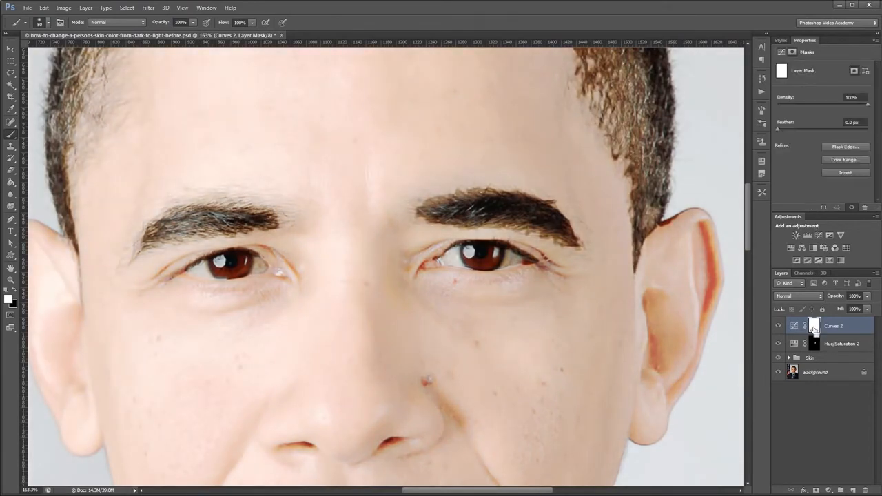
{"action": "key", "text": "ctrl+i"}
{"action": "key", "text": "bracketleft"}
{"action": "key", "text": "bracketleft"}
{"action": "key", "text": "bracketleft"}
{"action": "mouse_move", "coordinate": [495, 254]}
{"action": "left_mouse_down"}
{"action": "mouse_move", "coordinate": [471, 256]}
{"action": "mouse_move", "coordinate": [489, 255]}
{"action": "left_mouse_up"}
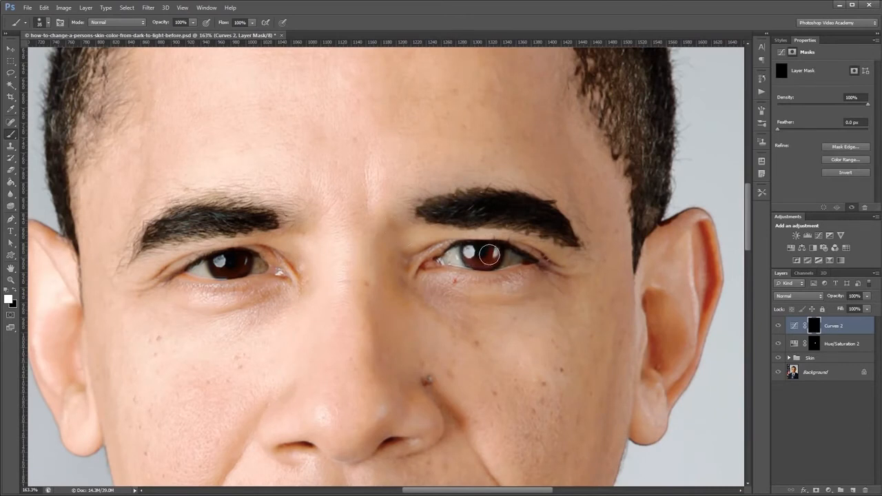
{"action": "left_click_drag", "start_coordinate": [230, 258], "coordinate": [220, 264]}
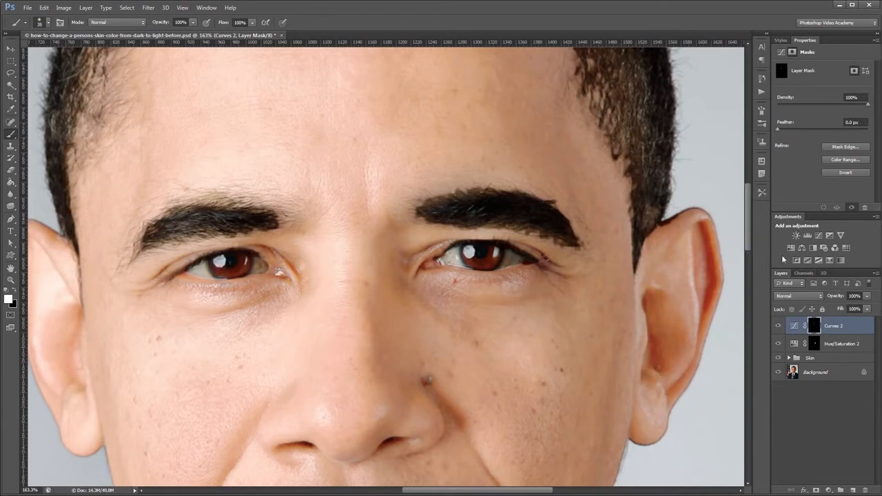
Add a Hue/Saturation adjustment above Curves 2 with hue -160 and saturation -71.
{"action": "left_click", "coordinate": [791, 248]}
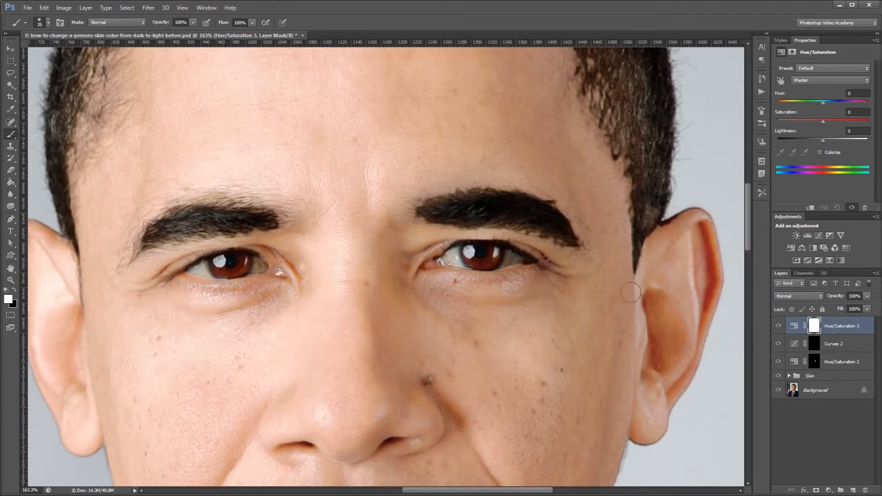
{"action": "left_click_drag", "start_coordinate": [824, 105], "coordinate": [786, 109]}
{"action": "left_click_drag", "start_coordinate": [783, 110], "coordinate": [782, 112]}
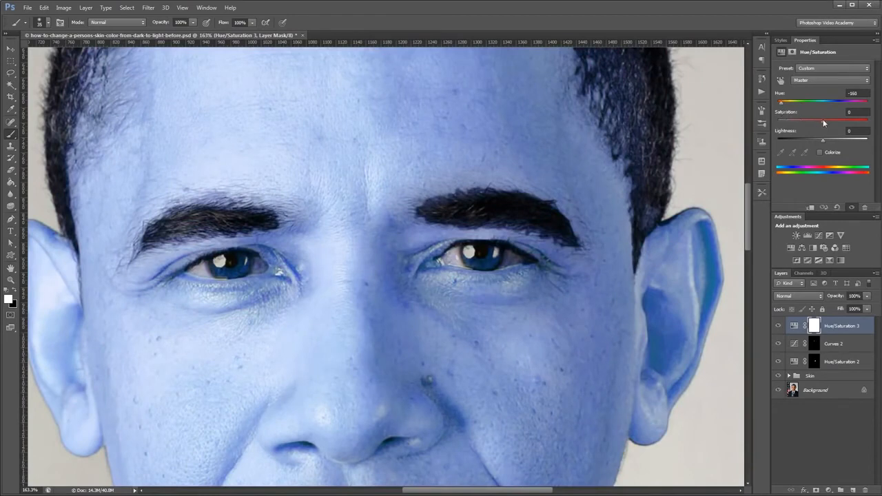
{"action": "left_click_drag", "start_coordinate": [823, 119], "coordinate": [792, 123]}
Replace the Hue/Saturation 3 mask with the iris mask from the Curves 2 layer.
{"action": "scroll", "coordinate": [384, 306], "scroll_direction": "down", "scroll_amount": 5}
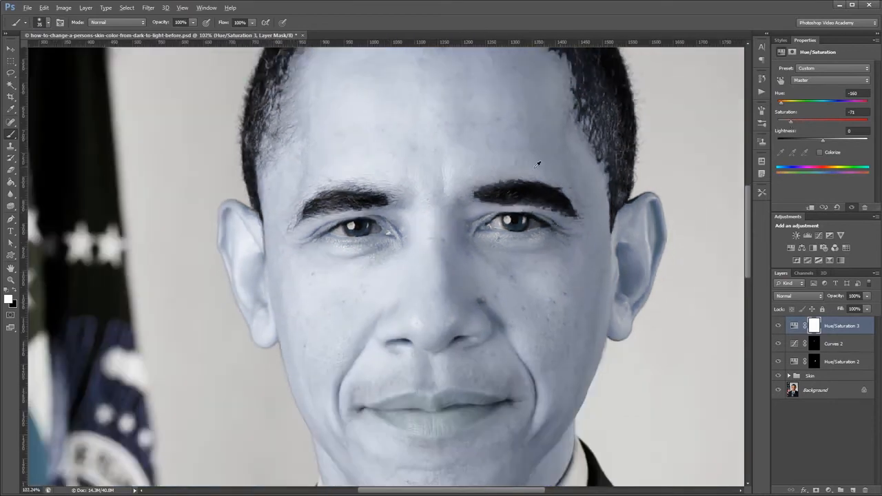
{"action": "scroll", "coordinate": [500, 178], "scroll_direction": "down", "scroll_amount": 1}
{"action": "scroll", "coordinate": [481, 220], "scroll_direction": "up", "scroll_amount": 3}
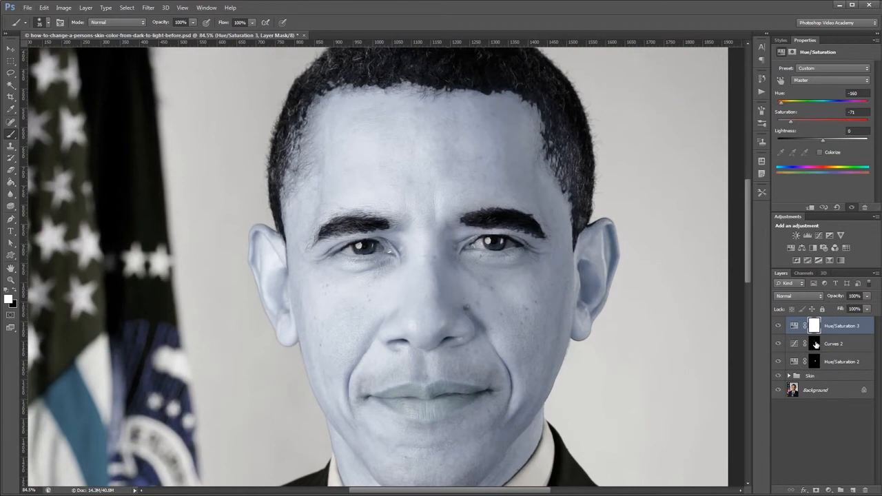
{"action": "left_click_drag", "start_coordinate": [817, 344], "coordinate": [815, 327]}
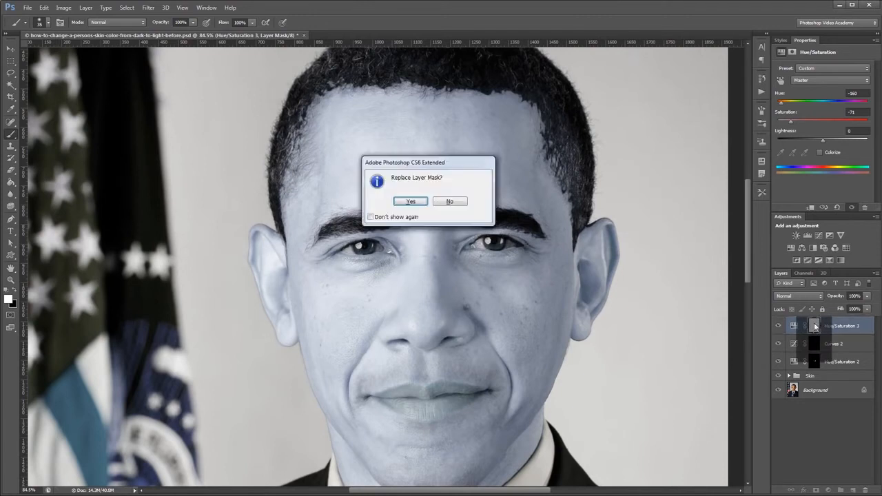
{"action": "left_click", "coordinate": [406, 202]}
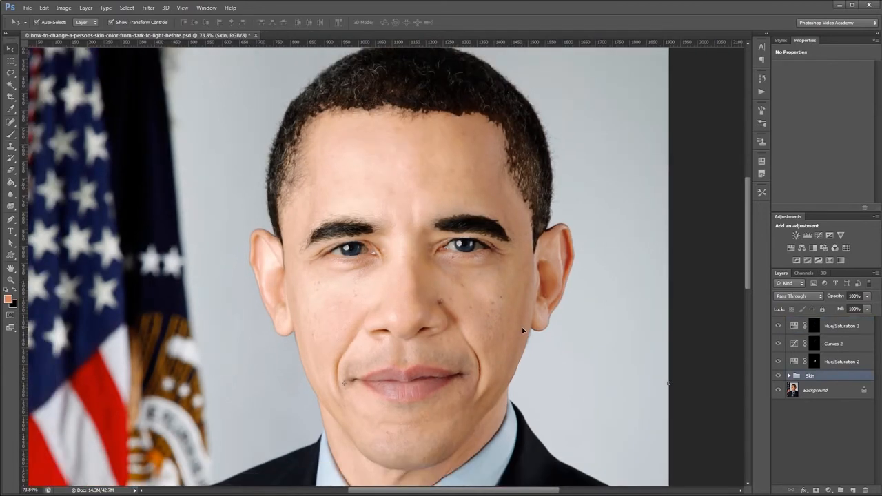
Expand the Skin group and paint white over both eyebrows on the Skin Mask layer's mask with a 50 px brush.
{"action": "left_click", "coordinate": [789, 375]}
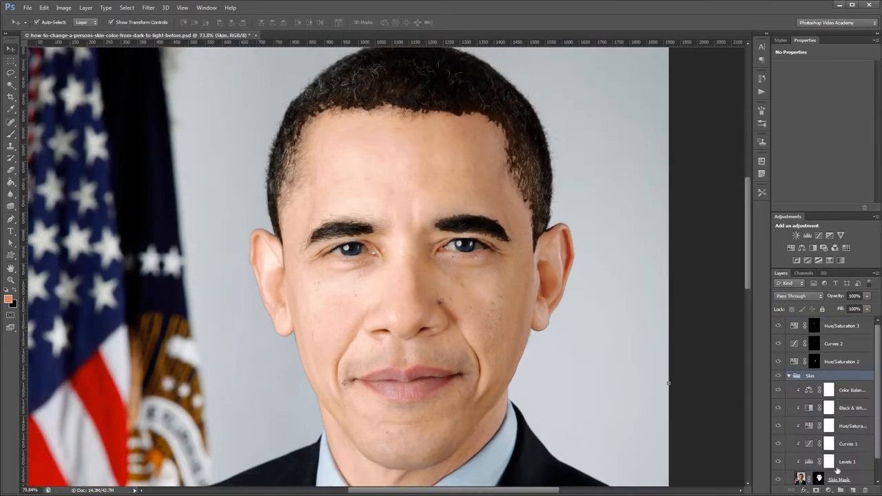
{"action": "left_click", "coordinate": [819, 479]}
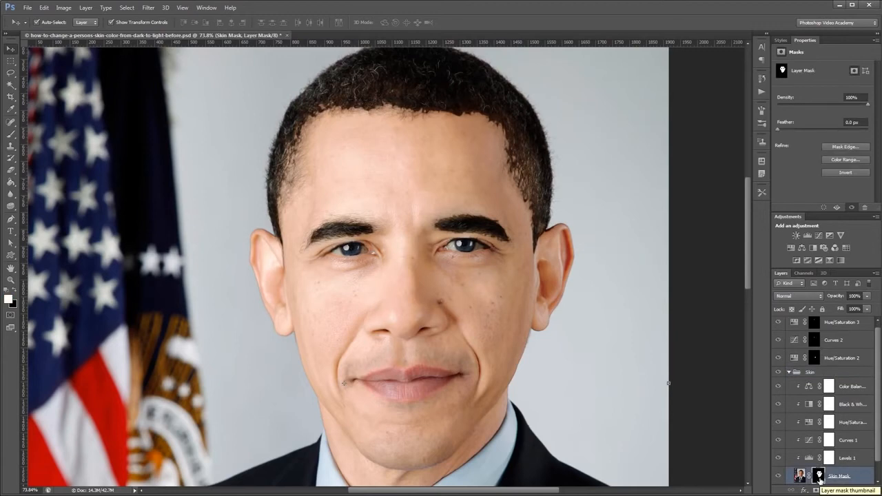
{"action": "scroll", "coordinate": [433, 235], "scroll_direction": "up", "scroll_amount": 5}
{"action": "key", "text": "alt"}
{"action": "key", "text": "b"}
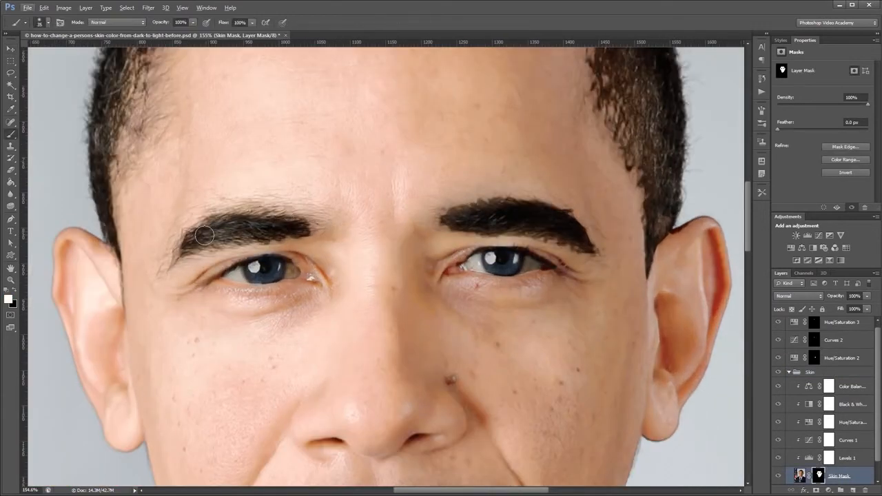
{"action": "key", "text": "bracketright"}
{"action": "key", "text": "bracketright"}
{"action": "mouse_move", "coordinate": [177, 246]}
{"action": "left_mouse_down"}
{"action": "mouse_move", "coordinate": [220, 228]}
{"action": "mouse_move", "coordinate": [309, 223]}
{"action": "mouse_move", "coordinate": [198, 240]}
{"action": "mouse_move", "coordinate": [247, 202]}
{"action": "left_mouse_up"}
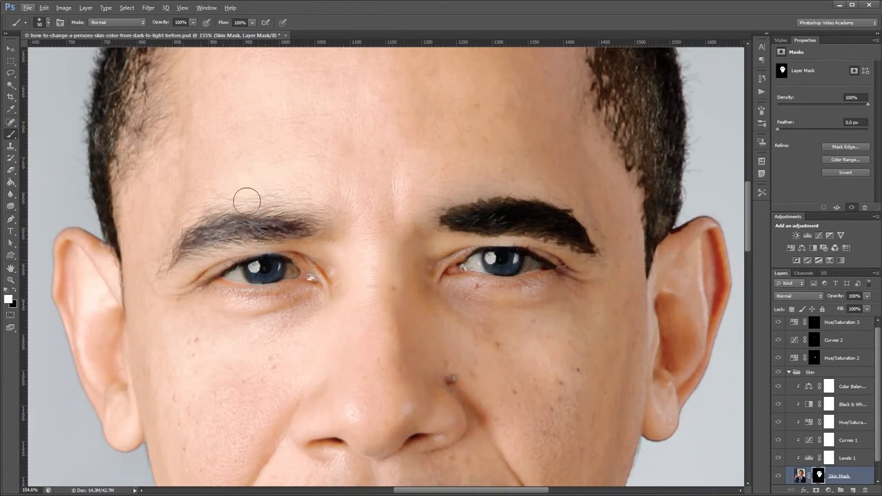
{"action": "mouse_move", "coordinate": [440, 210]}
{"action": "left_mouse_down"}
{"action": "mouse_move", "coordinate": [535, 210]}
{"action": "mouse_move", "coordinate": [593, 219]}
{"action": "mouse_move", "coordinate": [614, 253]}
{"action": "mouse_move", "coordinate": [451, 233]}
{"action": "left_mouse_up"}
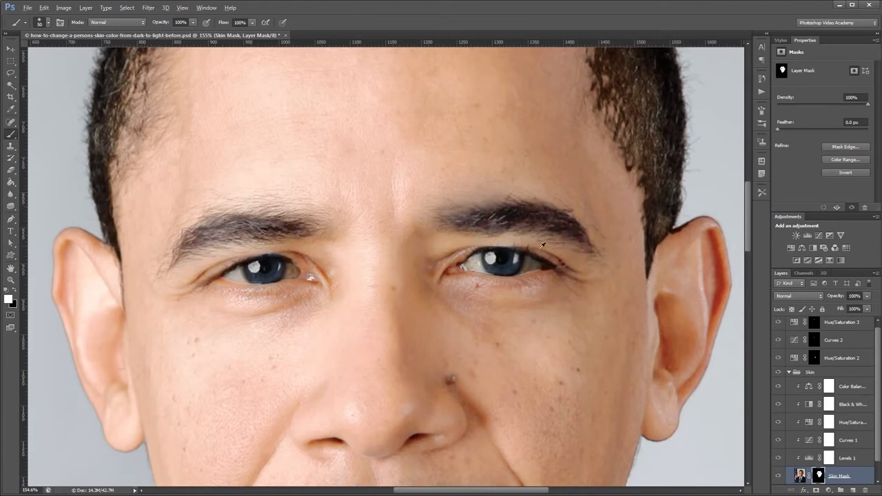
Refine the Skin Mask layer's mask around the eyes and eyebrows in white with a 30 px brush, and collapse the Skin group.
{"action": "scroll", "coordinate": [542, 276], "scroll_direction": "up", "scroll_amount": 5}
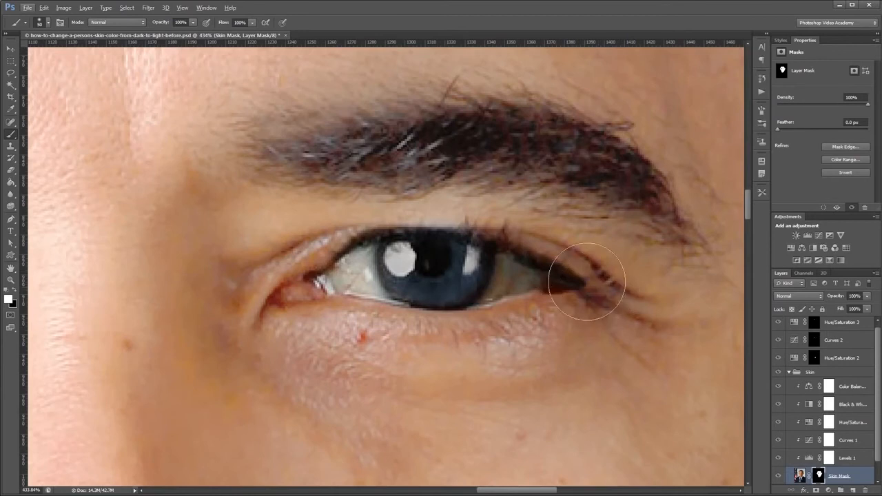
{"action": "scroll", "coordinate": [537, 262], "scroll_direction": "down", "scroll_amount": 2}
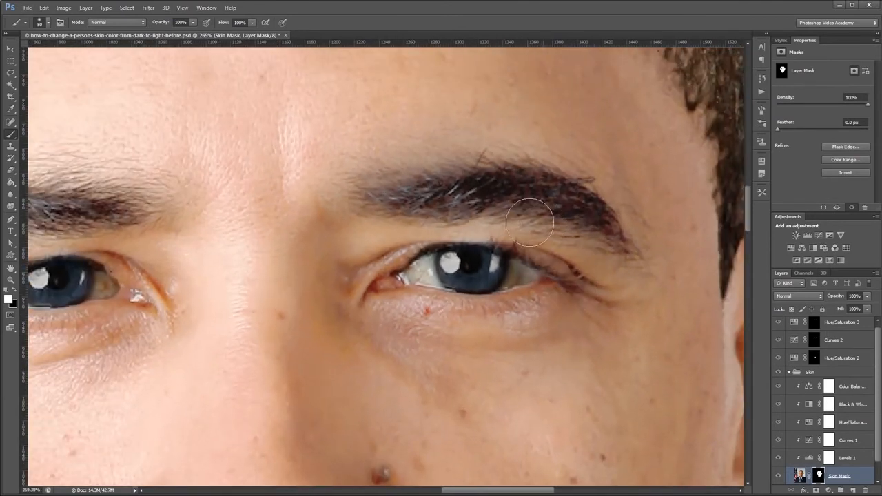
{"action": "key", "text": "bracketleft"}
{"action": "key", "text": "bracketleft"}
{"action": "left_click_drag", "start_coordinate": [378, 252], "coordinate": [628, 244]}
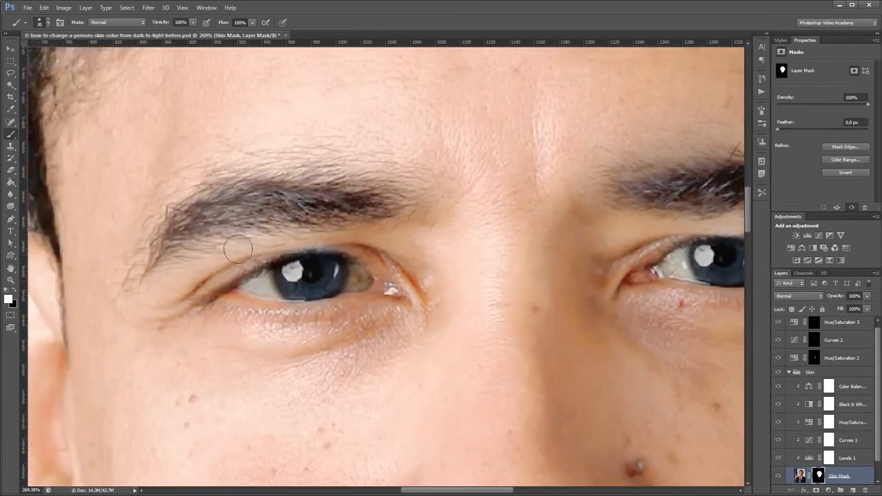
{"action": "scroll", "coordinate": [290, 256], "scroll_direction": "down", "scroll_amount": 6}
{"action": "left_click_drag", "start_coordinate": [412, 378], "coordinate": [476, 285]}
{"action": "key", "text": "v"}
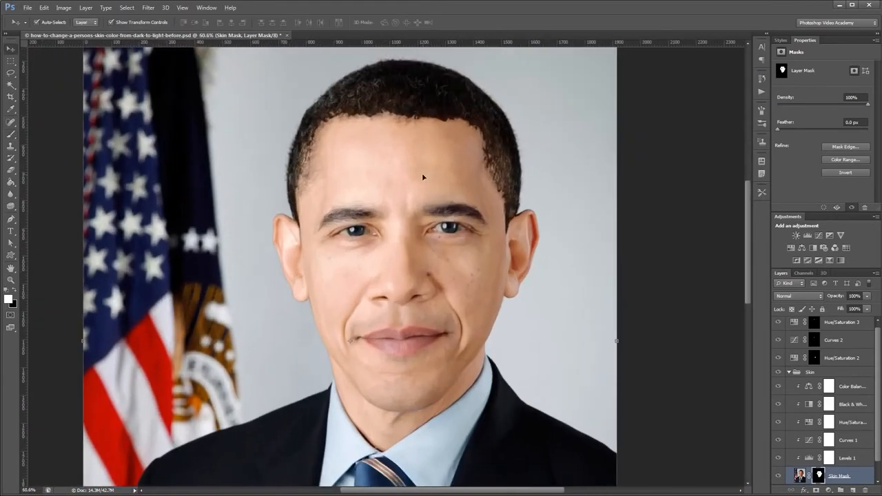
{"action": "left_click", "coordinate": [789, 372]}
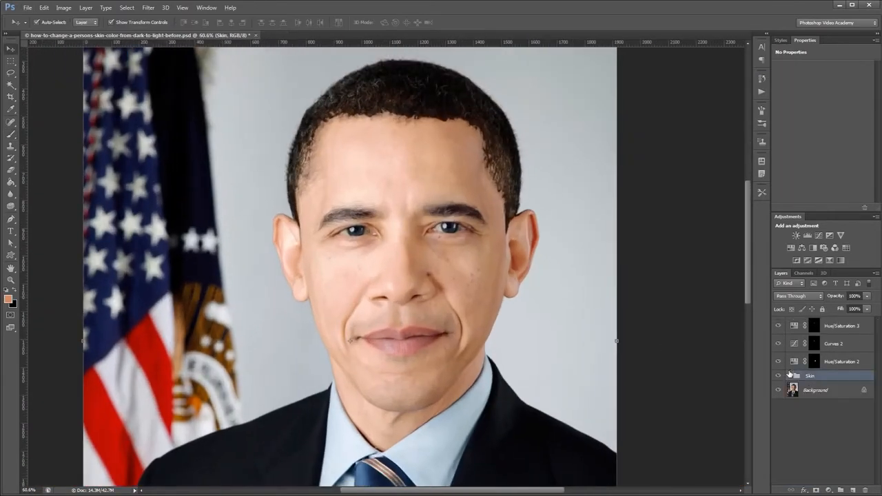
Select the dark hair on the Background layer with Color Range, adding several sampled tones across the hair.
{"action": "scroll", "coordinate": [510, 433], "scroll_direction": "down", "scroll_amount": 1}
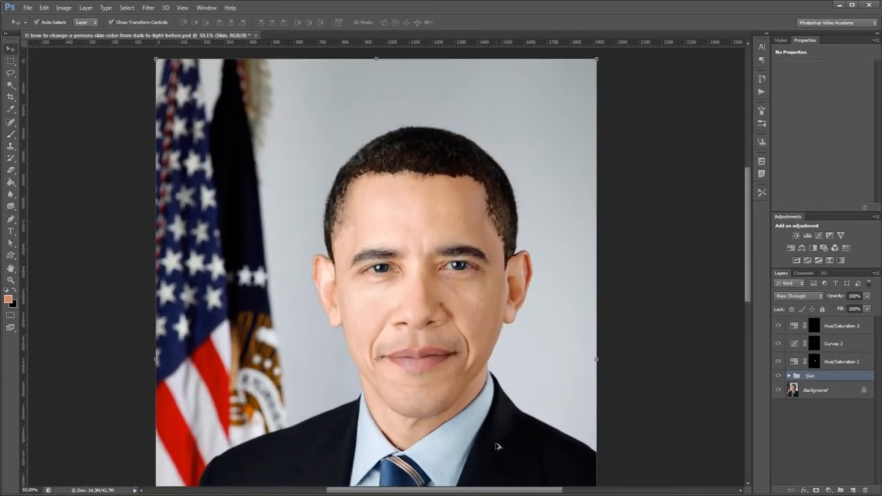
{"action": "left_click", "coordinate": [831, 391]}
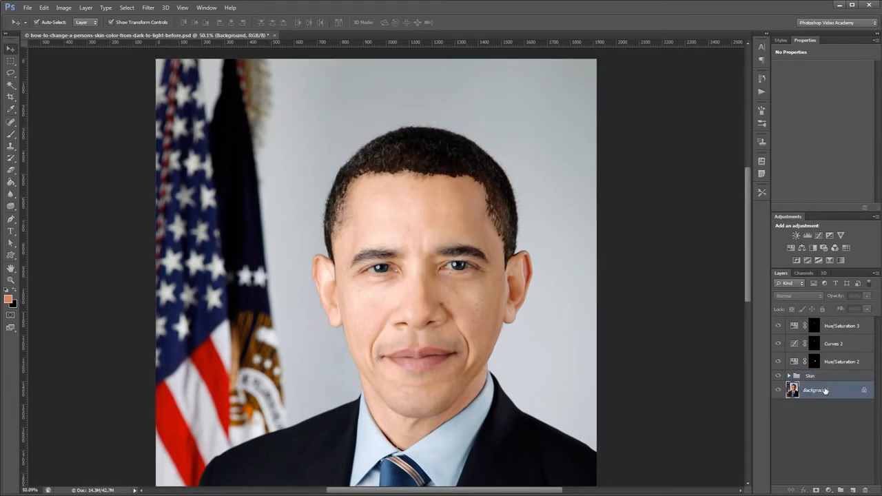
{"action": "left_click", "coordinate": [127, 7]}
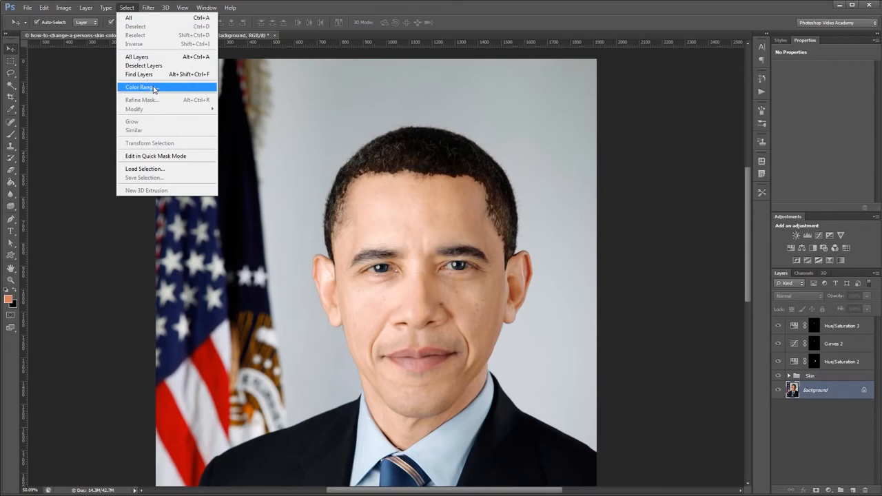
{"action": "left_click", "coordinate": [154, 87]}
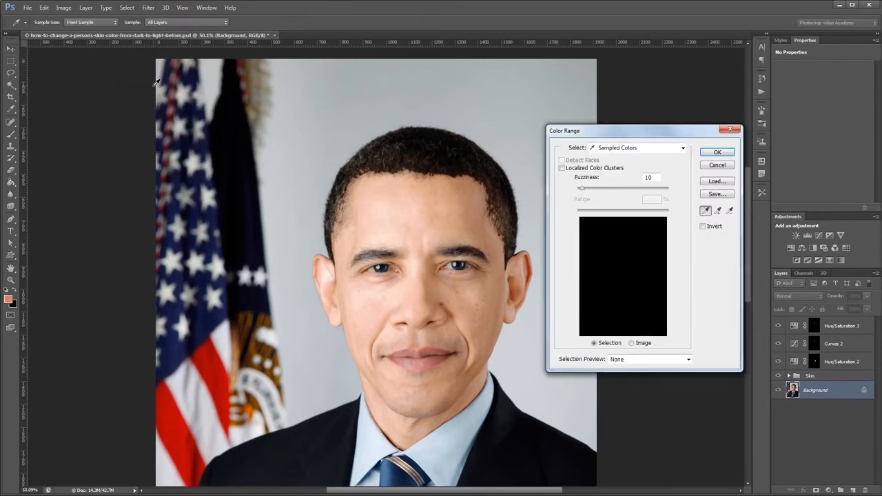
{"action": "left_click", "coordinate": [431, 142]}
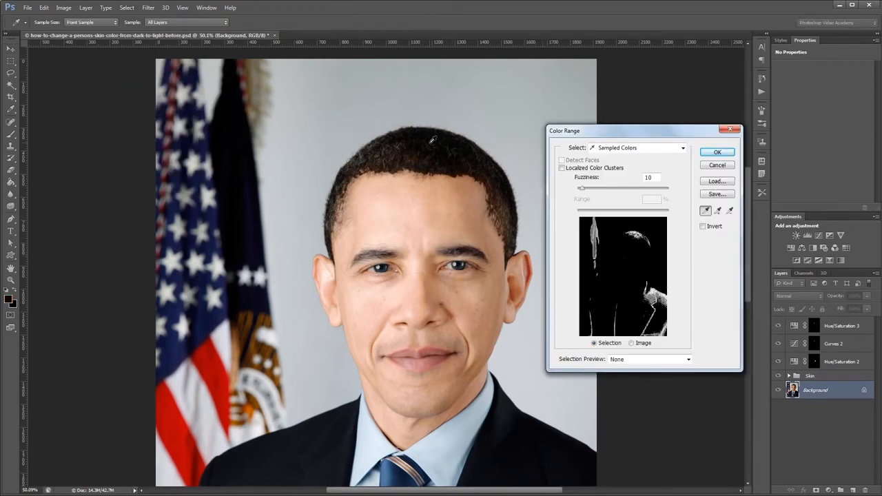
{"action": "left_click", "coordinate": [718, 211]}
{"action": "left_click", "coordinate": [469, 158]}
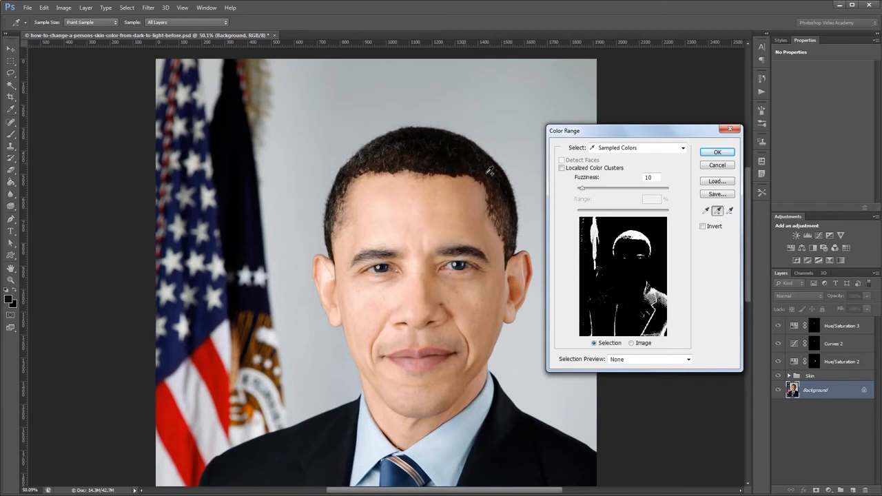
{"action": "mouse_move", "coordinate": [502, 193]}
{"action": "left_mouse_down"}
{"action": "mouse_move", "coordinate": [517, 241]}
{"action": "mouse_move", "coordinate": [493, 174]}
{"action": "mouse_move", "coordinate": [453, 158]}
{"action": "mouse_move", "coordinate": [388, 160]}
{"action": "left_mouse_up"}
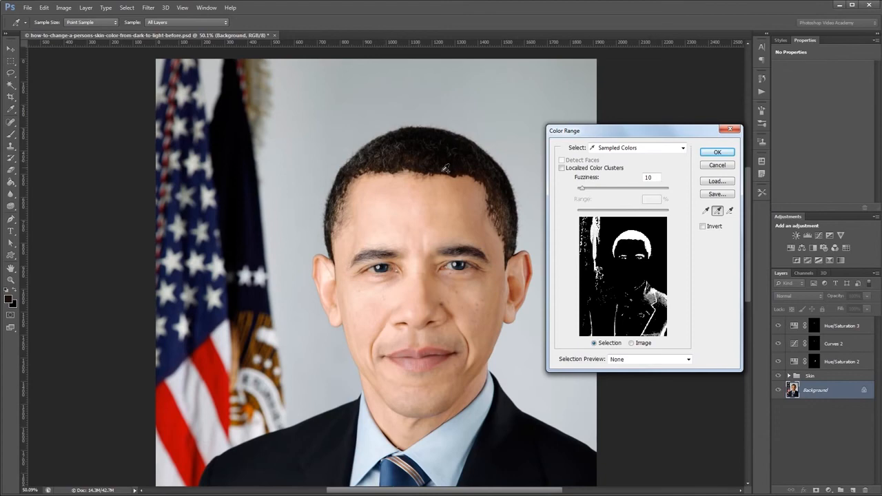
{"action": "left_click", "coordinate": [717, 152]}
{"action": "key", "text": "v"}
{"action": "scroll", "coordinate": [395, 325], "scroll_direction": "down", "scroll_amount": 2}
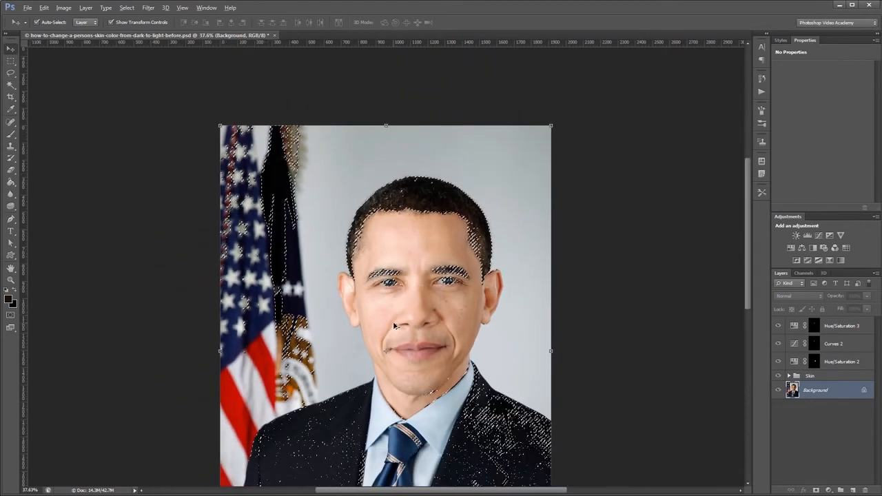
Subtract the flags, suit, eyebrows and the rest of the face from the selection with the Lasso tool, leaving only the head hair selected.
{"action": "scroll", "coordinate": [395, 325], "scroll_direction": "down", "scroll_amount": 2}
{"action": "key", "text": "l"}
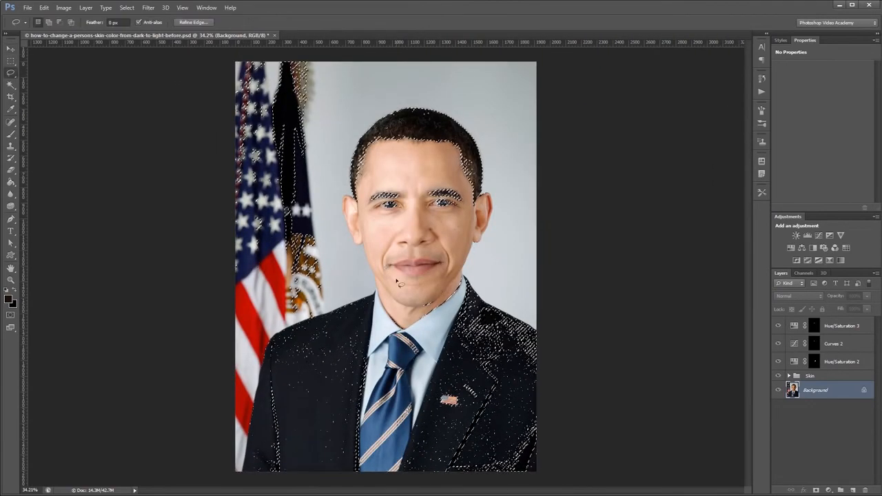
{"action": "mouse_move", "coordinate": [364, 78]}
{"action": "left_mouse_down"}
{"action": "mouse_move", "coordinate": [331, 185]}
{"action": "mouse_move", "coordinate": [337, 247]}
{"action": "mouse_move", "coordinate": [343, 256]}
{"action": "mouse_move", "coordinate": [372, 198]}
{"action": "mouse_move", "coordinate": [360, 199]}
{"action": "mouse_move", "coordinate": [388, 186]}
{"action": "mouse_move", "coordinate": [455, 185]}
{"action": "mouse_move", "coordinate": [469, 196]}
{"action": "mouse_move", "coordinate": [478, 269]}
{"action": "mouse_move", "coordinate": [580, 375]}
{"action": "mouse_move", "coordinate": [556, 488]}
{"action": "mouse_move", "coordinate": [237, 493]}
{"action": "mouse_move", "coordinate": [164, 322]}
{"action": "mouse_move", "coordinate": [162, 133]}
{"action": "mouse_move", "coordinate": [178, 59]}
{"action": "mouse_move", "coordinate": [246, 52]}
{"action": "left_mouse_up"}
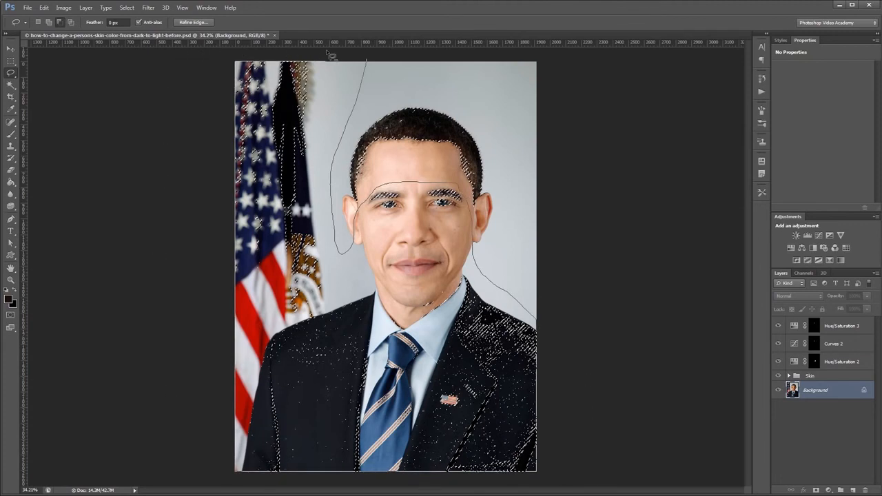
Refine the edge of the hair selection with Refine Edge, adjusting its smoothing and outputting the result as a selection.
{"action": "right_click", "coordinate": [449, 133]}
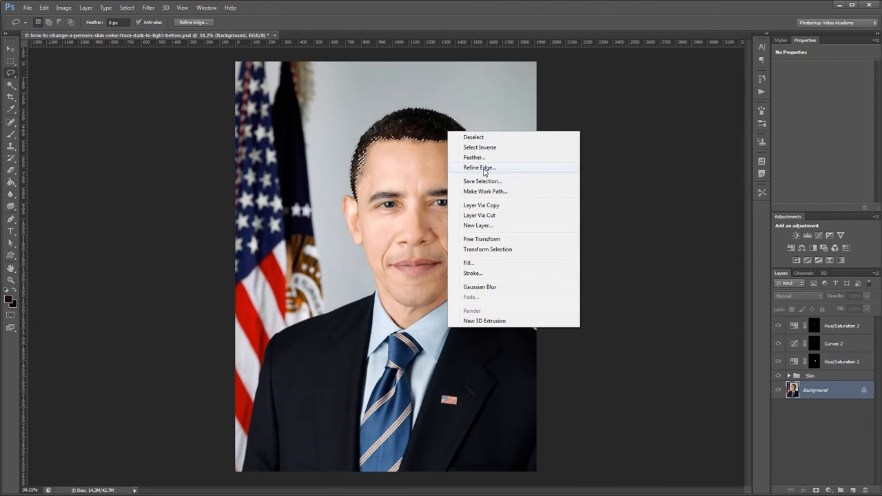
{"action": "left_click", "coordinate": [483, 168]}
{"action": "left_click", "coordinate": [653, 213]}
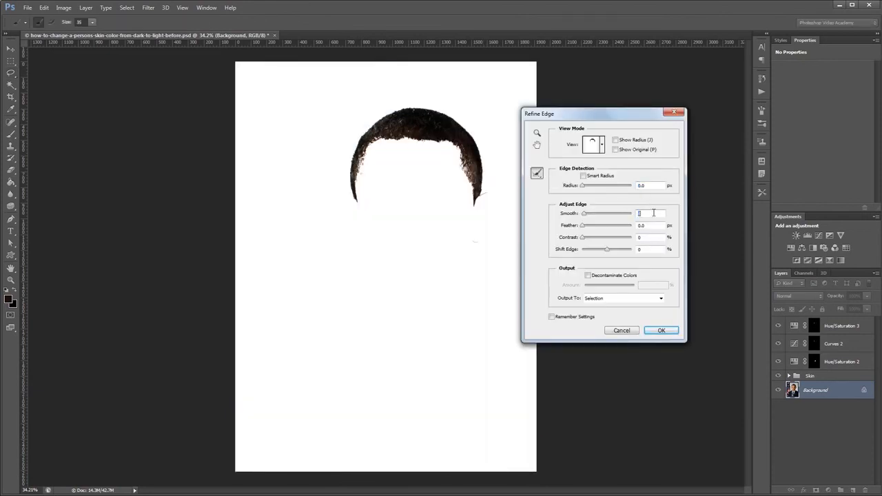
{"action": "left_click", "coordinate": [660, 331]}
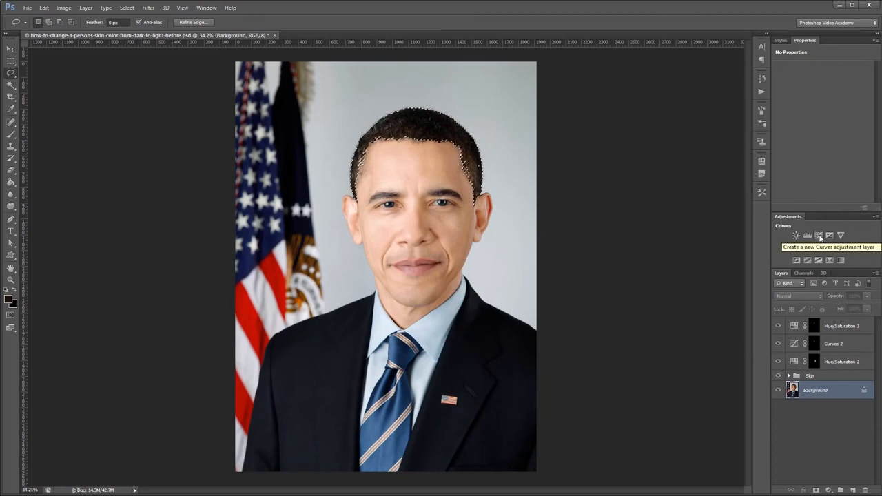
Lighten the selected hair with a Curves adjustment layer above Background, raising input 32 to about output 67 and easing the upper curve down, and deselect the layer.
{"action": "left_click", "coordinate": [819, 237]}
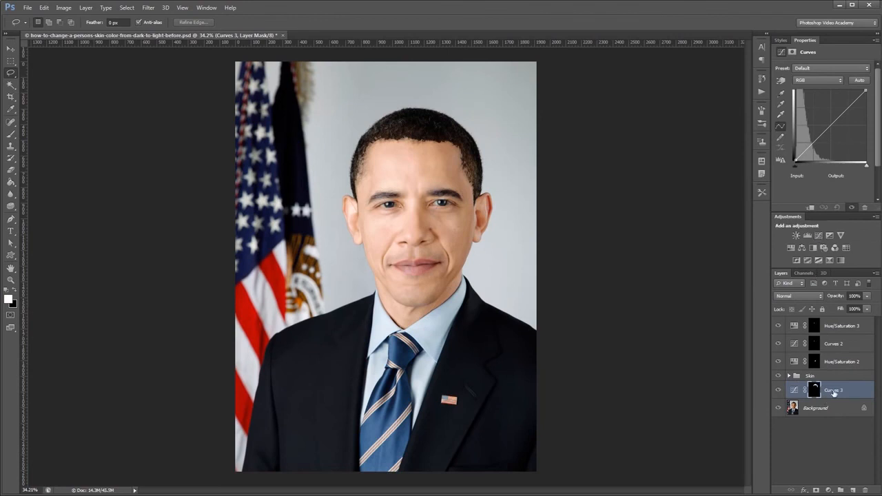
{"action": "left_click_drag", "start_coordinate": [804, 147], "coordinate": [804, 142]}
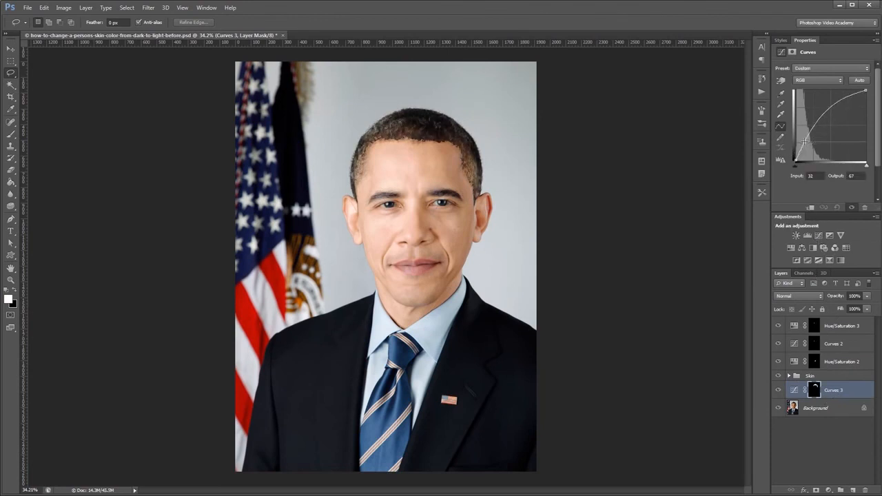
{"action": "left_click_drag", "start_coordinate": [831, 104], "coordinate": [835, 112]}
{"action": "key", "text": "v"}
{"action": "left_click", "coordinate": [660, 216]}
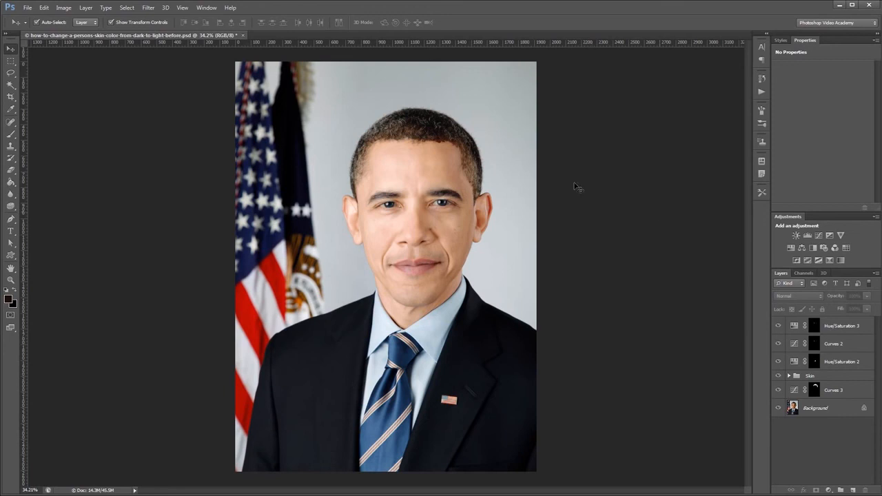
{"action": "scroll", "coordinate": [417, 163], "scroll_direction": "up", "scroll_amount": 2}
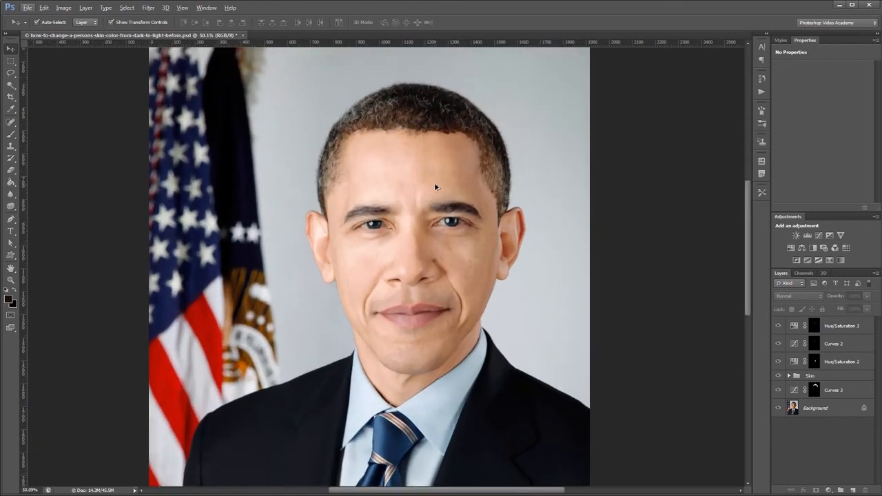